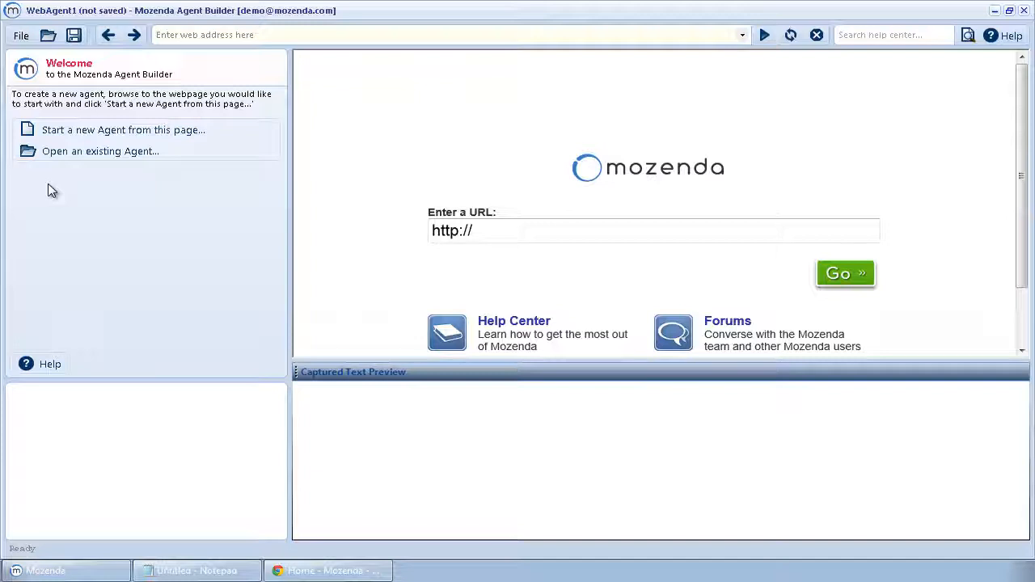
Start a new agent from the builder's welcome page, and open the API documentation on the Mozenda website in Chrome
{"action": "left_click", "coordinate": [233, 141]}
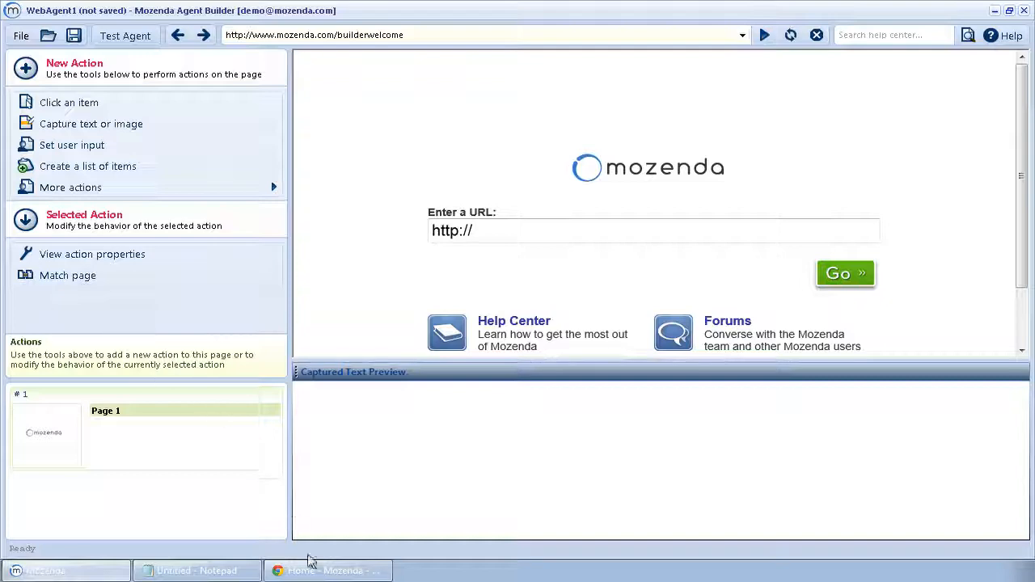
{"action": "left_click", "coordinate": [314, 571]}
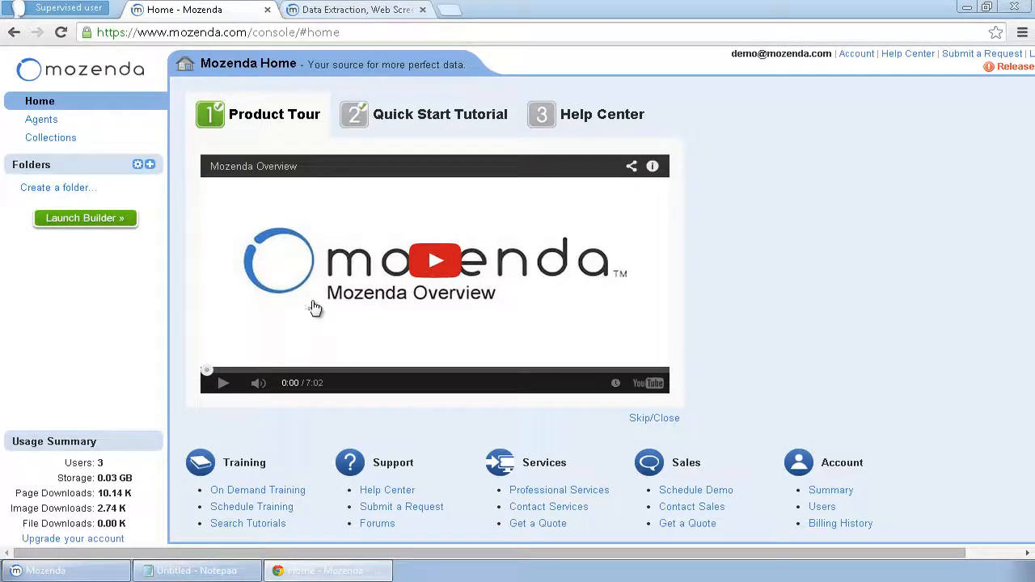
{"action": "left_click", "coordinate": [328, 11]}
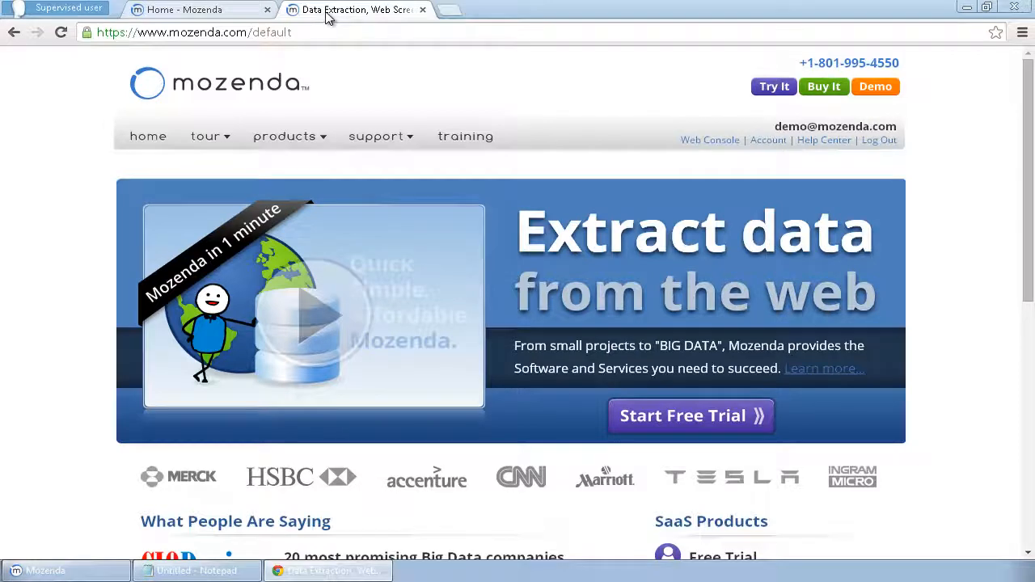
{"action": "mouse_move", "coordinate": [393, 138]}
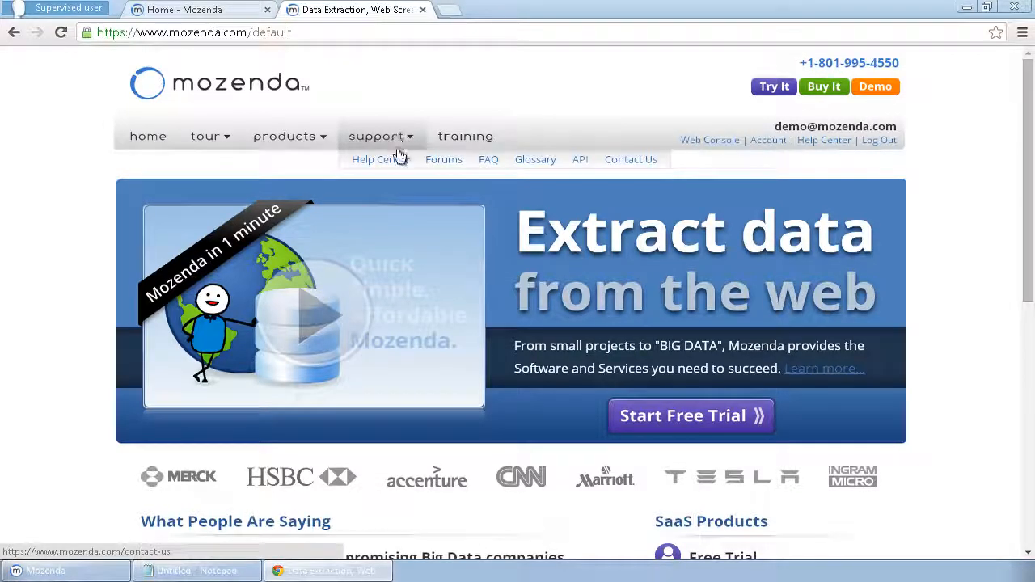
{"action": "left_click", "coordinate": [579, 162]}
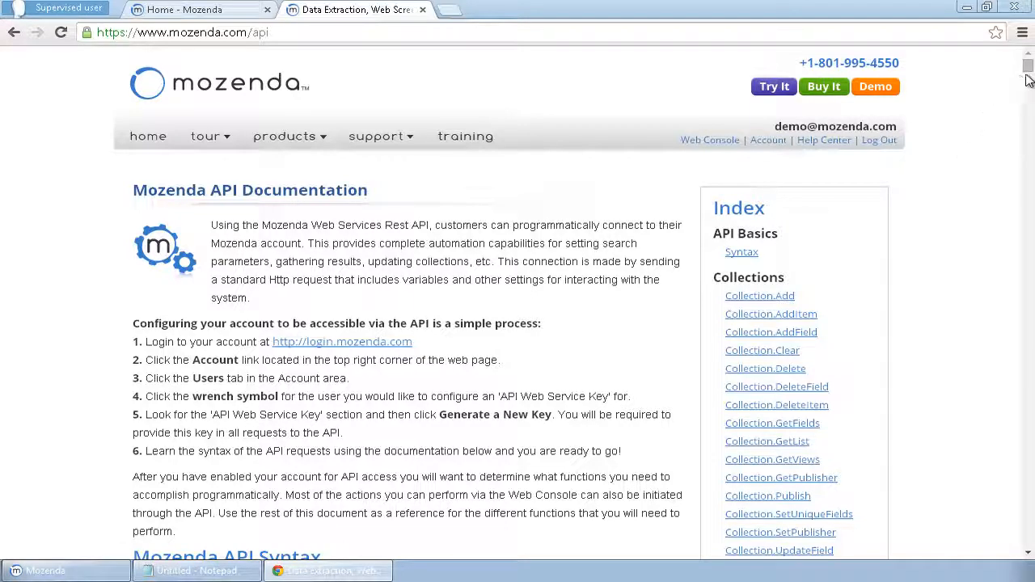
Go to the Agent.Run section of the API documentation and copy its complete example request URL
{"action": "left_click_drag", "start_coordinate": [1029, 68], "coordinate": [1029, 86]}
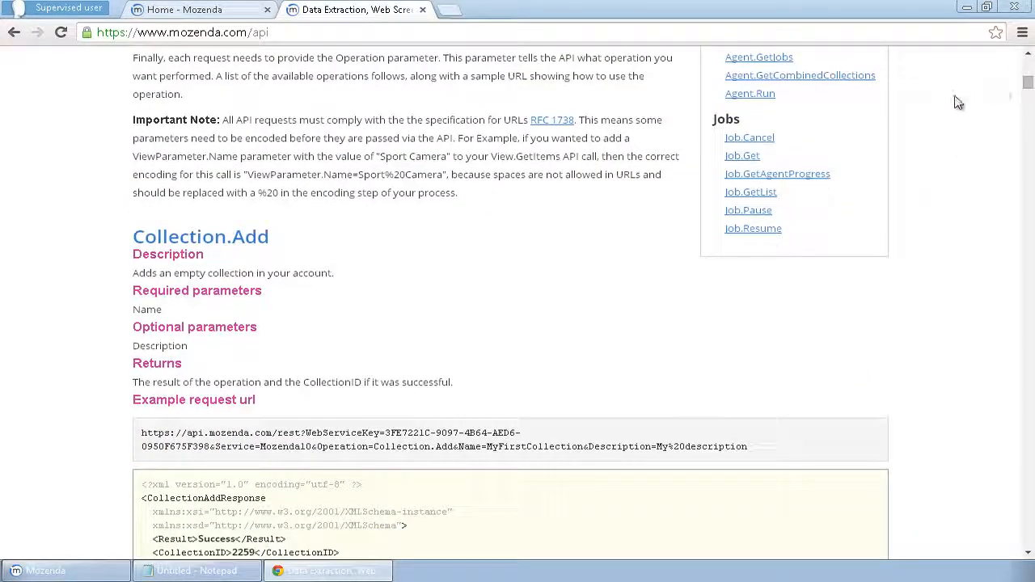
{"action": "left_click", "coordinate": [768, 95]}
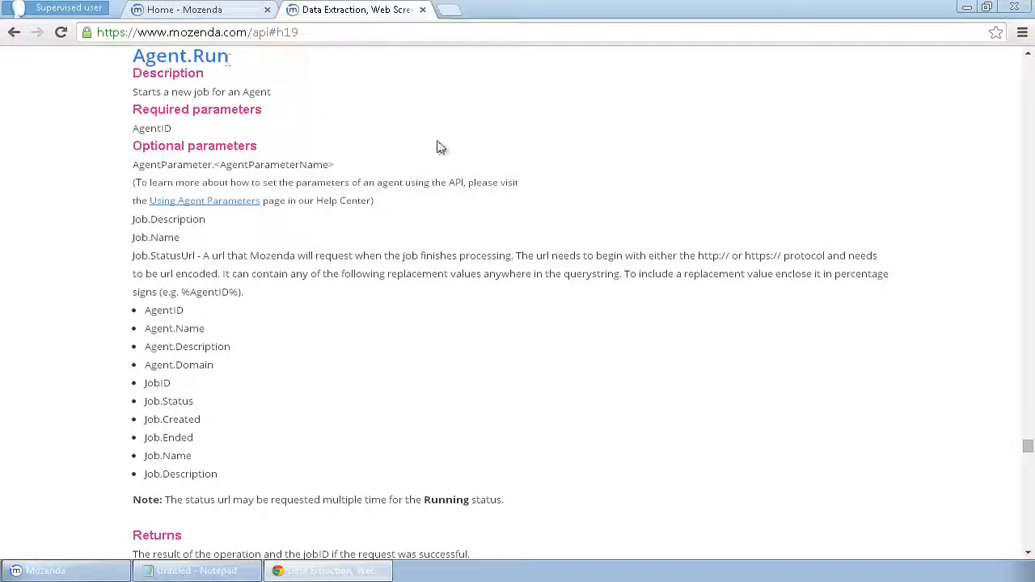
{"action": "left_click", "coordinate": [1029, 554]}
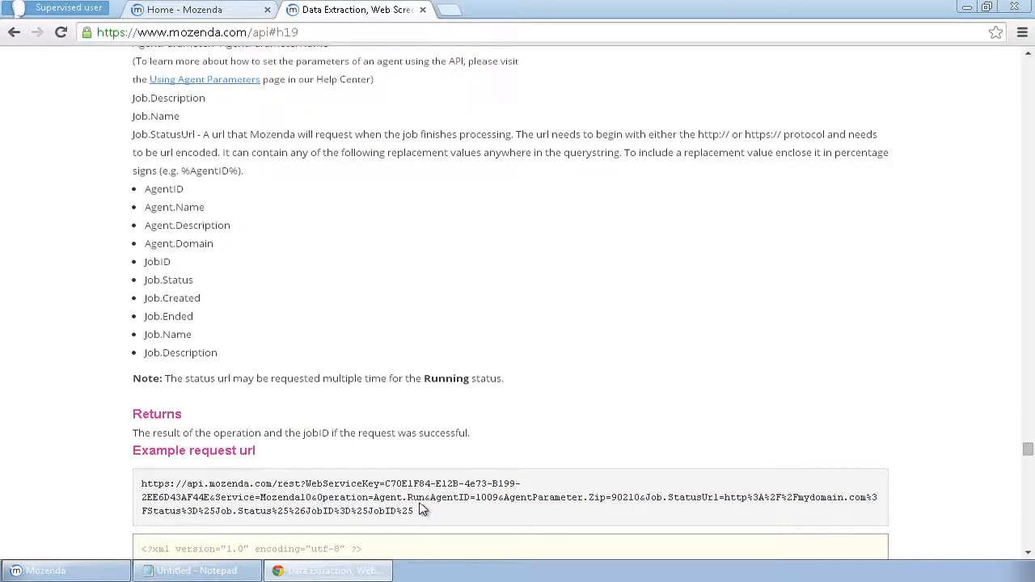
{"action": "left_click_drag", "start_coordinate": [418, 499], "coordinate": [139, 488]}
{"action": "left_click", "coordinate": [423, 512]}
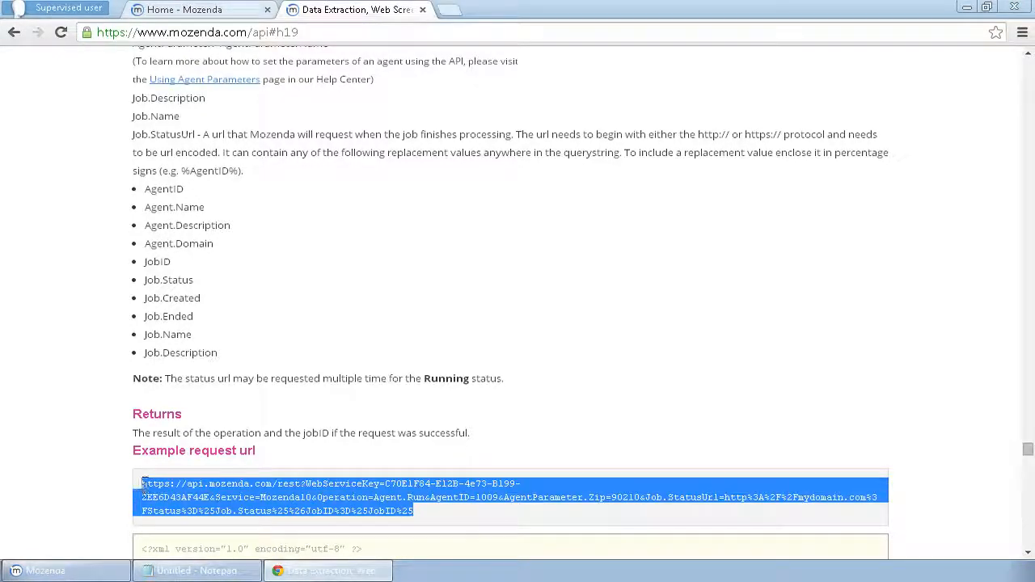
Switch to Notepad and paste the Agent.Run request URL, including its sample web service key, several lines below the Webservicekey line
{"action": "left_click", "coordinate": [187, 574]}
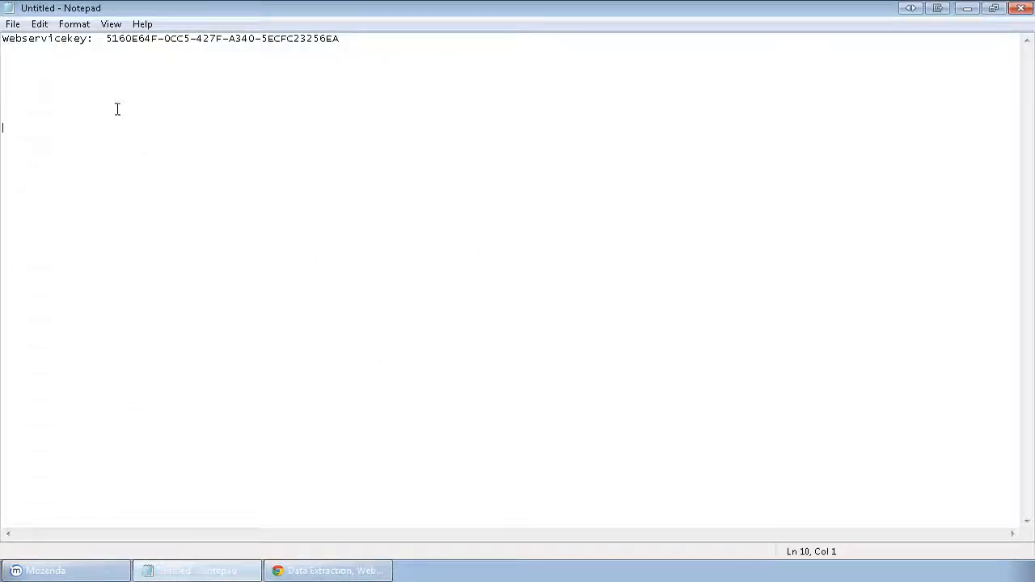
{"action": "left_click_drag", "start_coordinate": [106, 39], "coordinate": [344, 39]}
{"action": "left_click", "coordinate": [346, 38]}
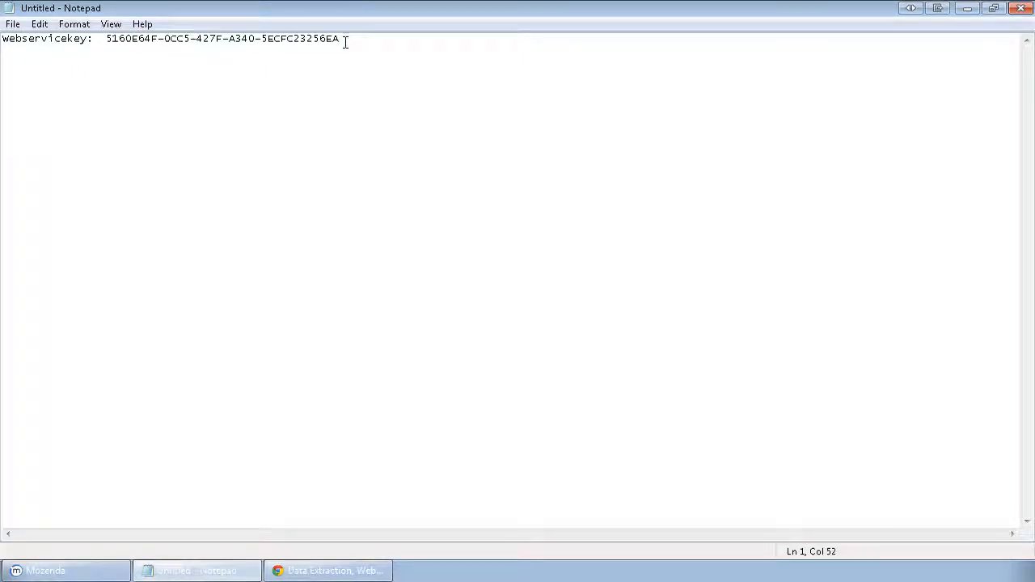
{"action": "key", "text": "Return"}
{"action": "key", "text": "Return"}
{"action": "key", "text": "Return"}
{"action": "key", "text": "Return"}
{"action": "key", "text": "Return"}
{"action": "key", "text": "Return"}
{"action": "key", "text": "Return"}
{"action": "key", "text": "Return"}
{"action": "key", "text": "Return"}
{"action": "key", "text": "ctrl+v"}
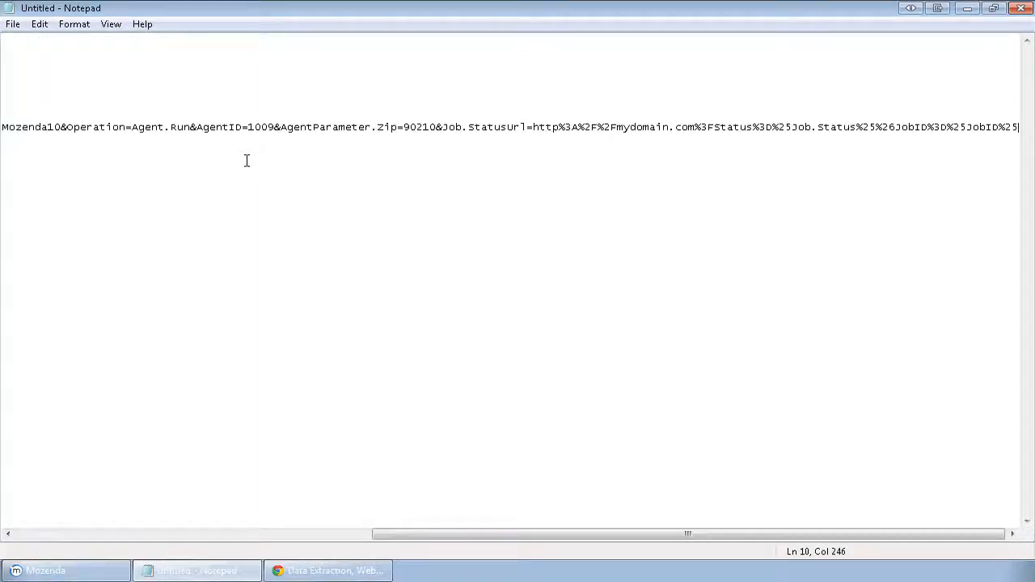
Delete the sample web service key value after "WebServiceKey=" in the pasted request URL
{"action": "key", "text": "Home"}
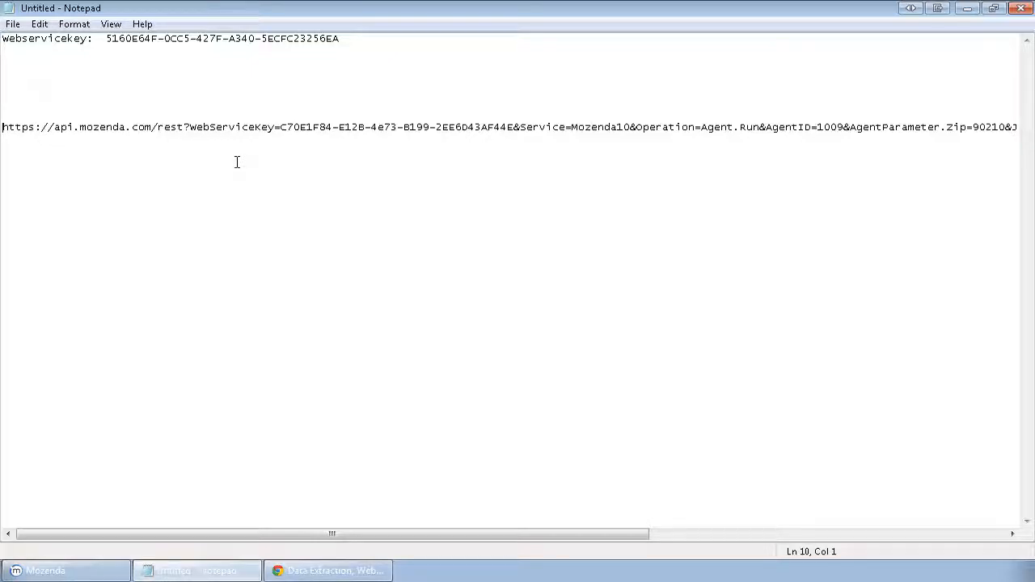
{"action": "left_click", "coordinate": [281, 127], "text": "shift"}
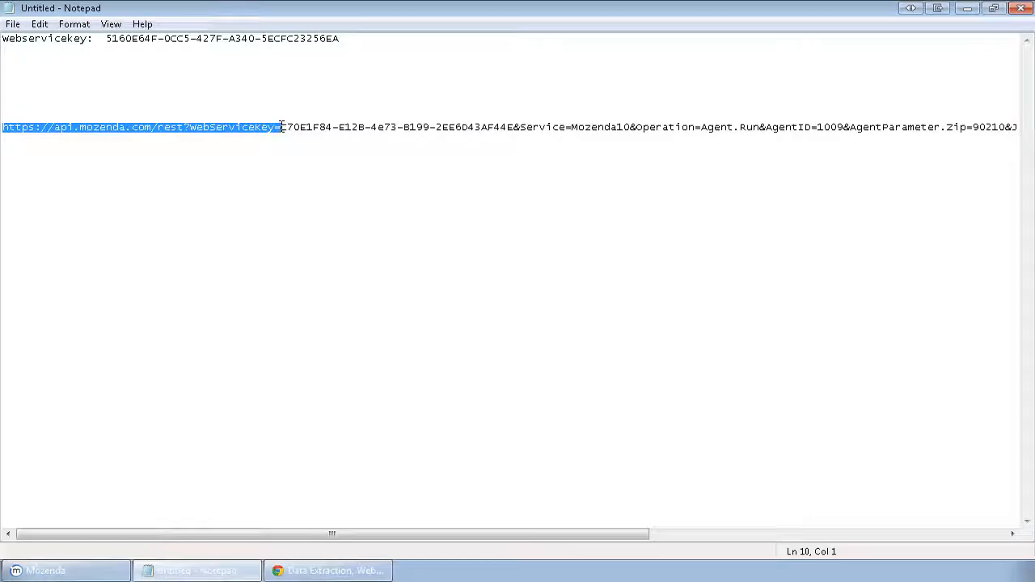
{"action": "left_click", "coordinate": [281, 127]}
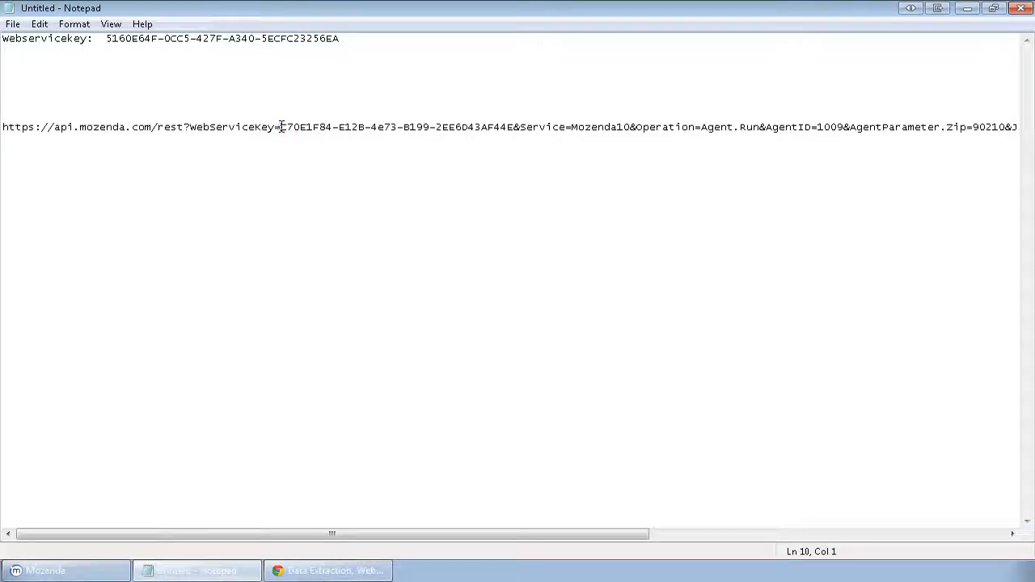
{"action": "key", "text": "shift+Right"}
{"action": "key", "text": "shift+Right"}
{"action": "key", "text": "shift+Right"}
{"action": "key", "text": "shift+Right"}
{"action": "key", "text": "shift+Right"}
{"action": "key", "text": "shift+Right"}
{"action": "key", "text": "shift+Right"}
{"action": "key", "text": "shift+Right"}
{"action": "key", "text": "shift+Right"}
{"action": "key", "text": "shift+Right"}
{"action": "key", "text": "shift+Right"}
{"action": "key", "text": "shift+Right"}
{"action": "key", "text": "shift+Right"}
{"action": "key", "text": "shift+Right"}
{"action": "key", "text": "shift+Right"}
{"action": "key", "text": "shift+Right"}
{"action": "key", "text": "shift+Right"}
{"action": "key", "text": "shift+Right"}
{"action": "key", "text": "shift+Right"}
{"action": "key", "text": "shift+Right"}
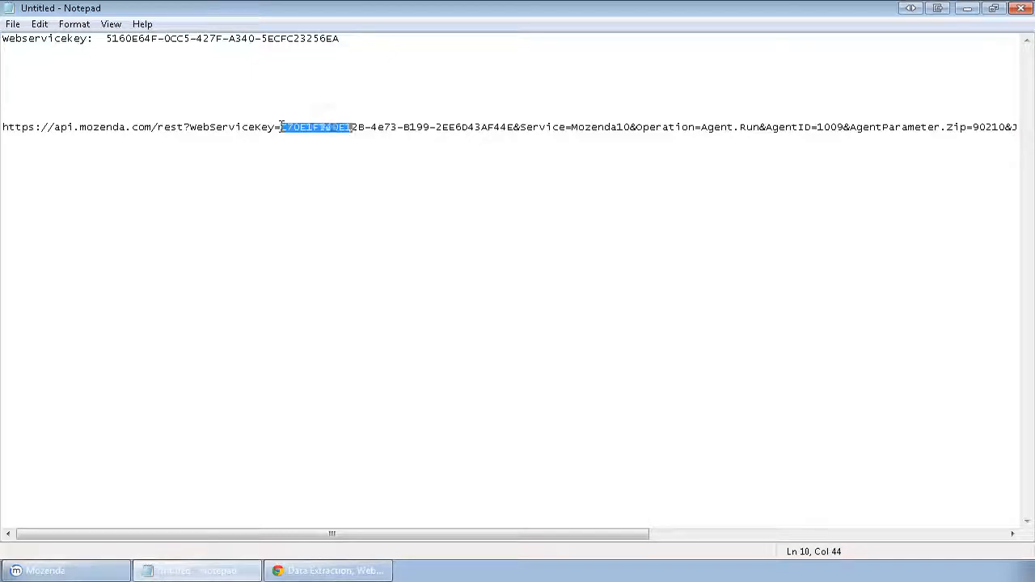
{"action": "key", "text": "shift+Right"}
{"action": "key", "text": "shift+Right"}
{"action": "key", "text": "shift+Right"}
{"action": "key", "text": "shift+Right"}
{"action": "key", "text": "shift+Right"}
{"action": "key", "text": "shift+Right"}
{"action": "key", "text": "shift+Right"}
{"action": "key", "text": "shift+Right"}
{"action": "key", "text": "shift+Right"}
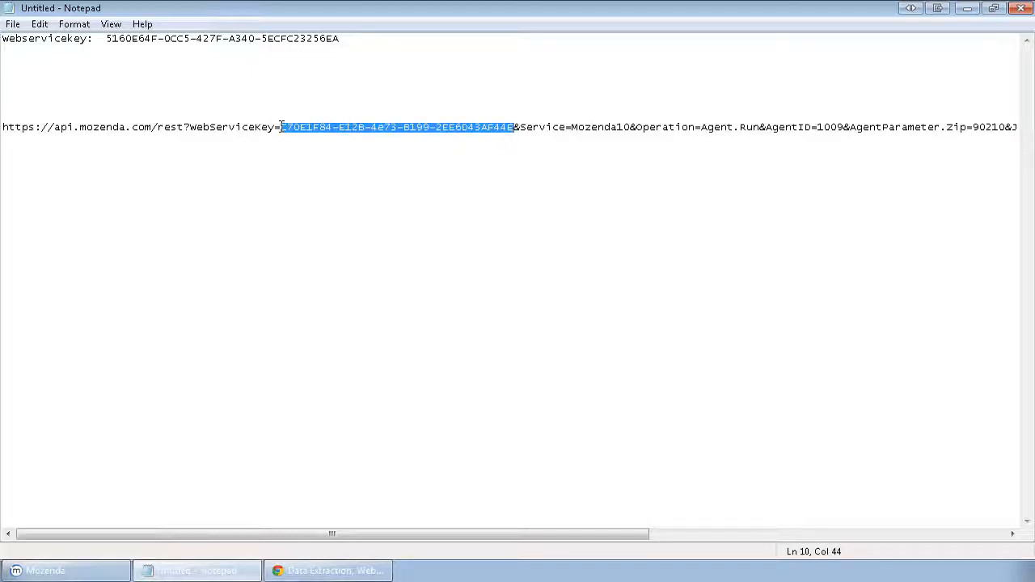
{"action": "key", "text": "Delete"}
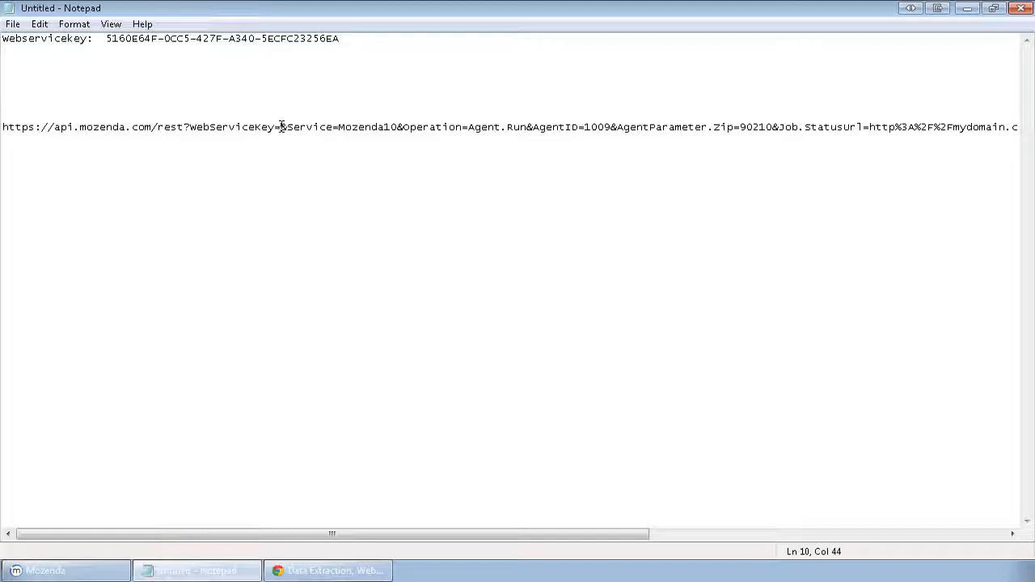
Split the request URL after "WebServiceKey=" so that the part beginning with "&Service" starts three lines lower
{"action": "key", "text": "Return"}
{"action": "key", "text": "Return"}
{"action": "key", "text": "Return"}
{"action": "key", "text": "Return"}
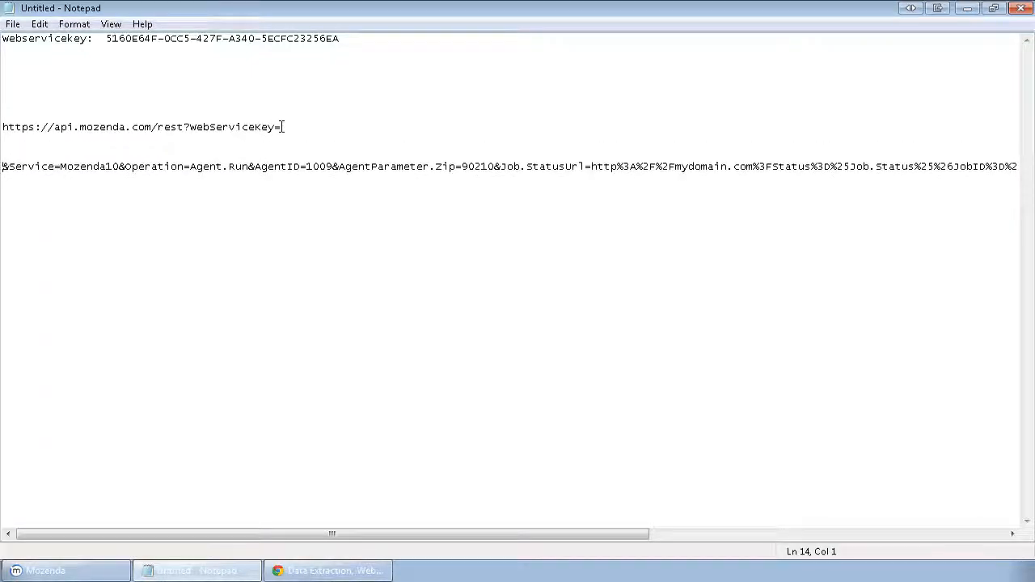
{"action": "key", "text": "BackSpace"}
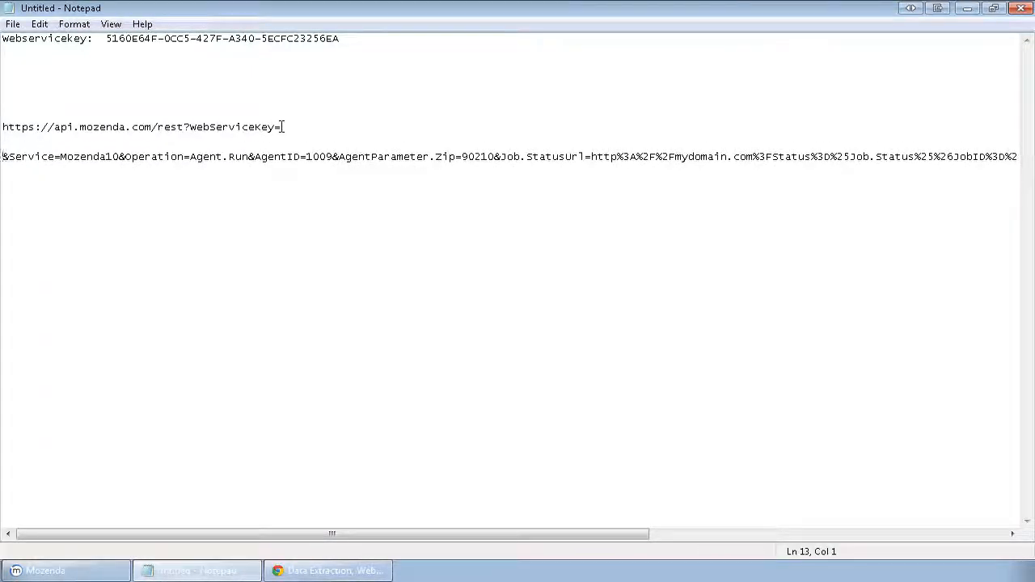
Put "&Service=Mozenda10" on its own line, with the "&Operation" part starting two lines below it
{"action": "key", "text": "shift+Right"}
{"action": "key", "text": "shift+Right"}
{"action": "key", "text": "shift+Right"}
{"action": "key", "text": "shift+Right"}
{"action": "key", "text": "shift+Right"}
{"action": "key", "text": "shift+Right"}
{"action": "key", "text": "shift+Right"}
{"action": "key", "text": "shift+Right"}
{"action": "key", "text": "shift+Right"}
{"action": "key", "text": "shift+Right"}
{"action": "key", "text": "shift+Right"}
{"action": "key", "text": "shift+Right"}
{"action": "key", "text": "shift+Right"}
{"action": "key", "text": "shift+Right"}
{"action": "key", "text": "shift+Right"}
{"action": "key", "text": "shift+Right"}
{"action": "key", "text": "shift+Right"}
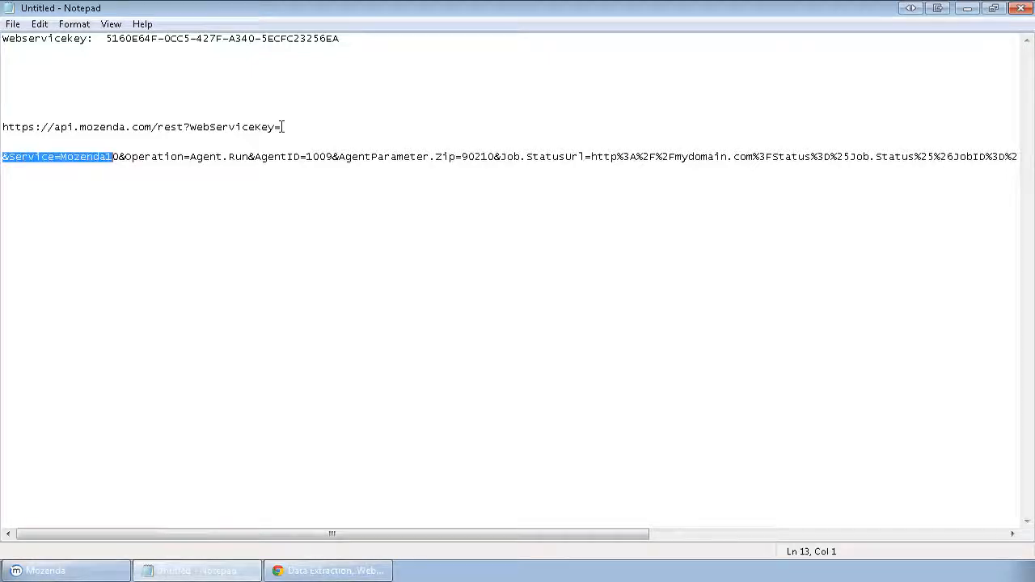
{"action": "key", "text": "Right"}
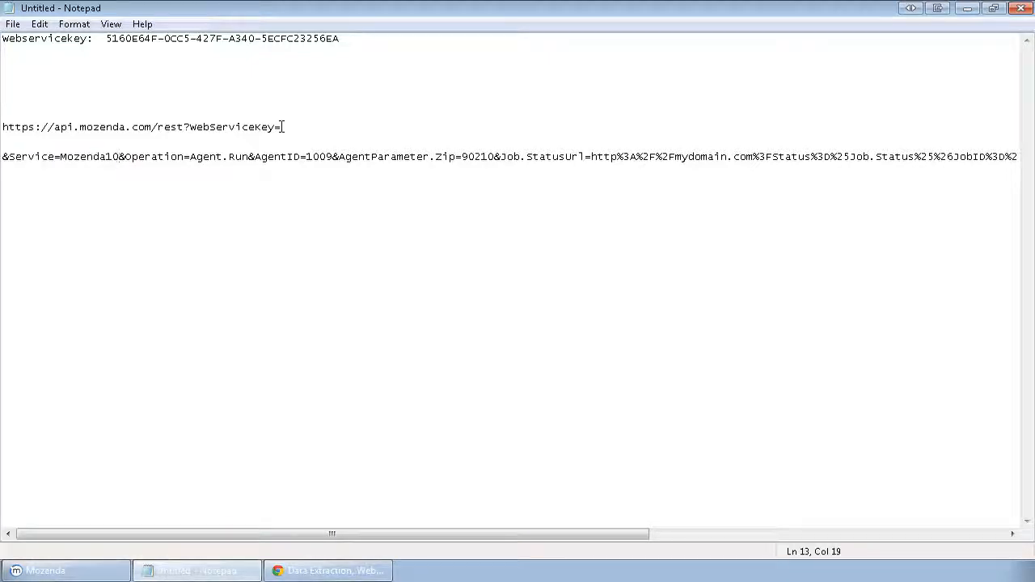
{"action": "key", "text": "Return"}
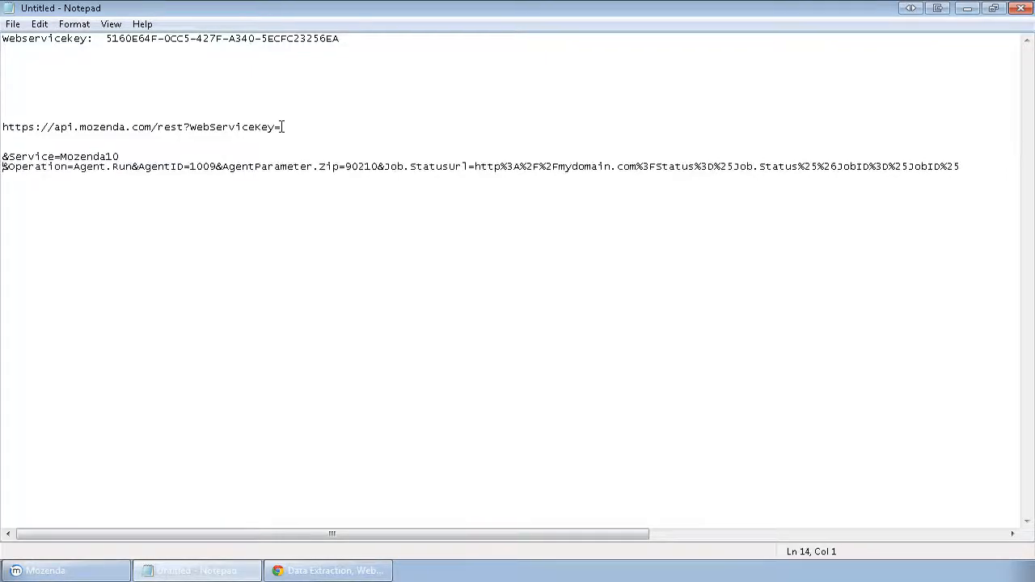
{"action": "key", "text": "Return"}
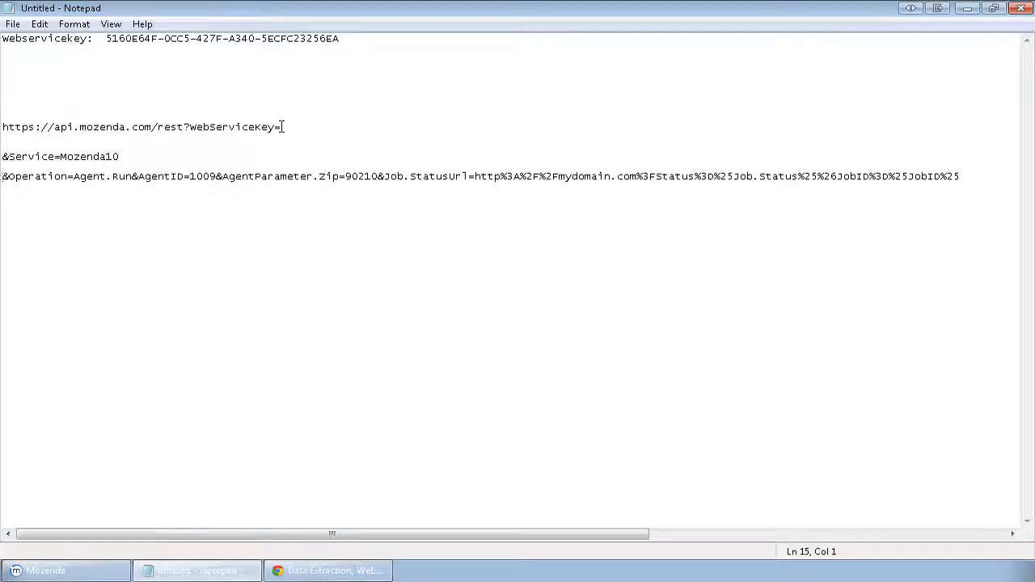
Put "&Operation=Agent.Run" on its own line, with the "&AgentID" part starting two lines below it
{"action": "key", "text": "shift+Right"}
{"action": "key", "text": "shift+Right"}
{"action": "key", "text": "shift+Right"}
{"action": "key", "text": "shift+Right"}
{"action": "key", "text": "shift+Right"}
{"action": "key", "text": "shift+Right"}
{"action": "key", "text": "shift+Right"}
{"action": "key", "text": "shift+Right"}
{"action": "key", "text": "shift+Right"}
{"action": "key", "text": "shift+Right"}
{"action": "key", "text": "shift+Right"}
{"action": "key", "text": "shift+Right"}
{"action": "key", "text": "shift+Right"}
{"action": "key", "text": "shift+Right"}
{"action": "key", "text": "shift+Right"}
{"action": "key", "text": "shift+Right"}
{"action": "key", "text": "shift+Right"}
{"action": "key", "text": "shift+Right"}
{"action": "key", "text": "shift+Right"}
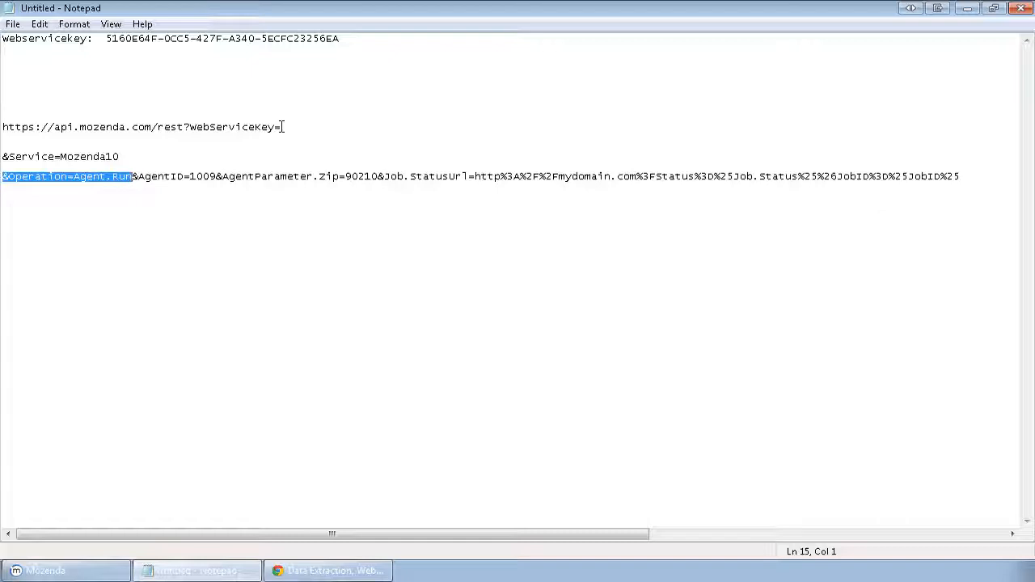
{"action": "key", "text": "Right"}
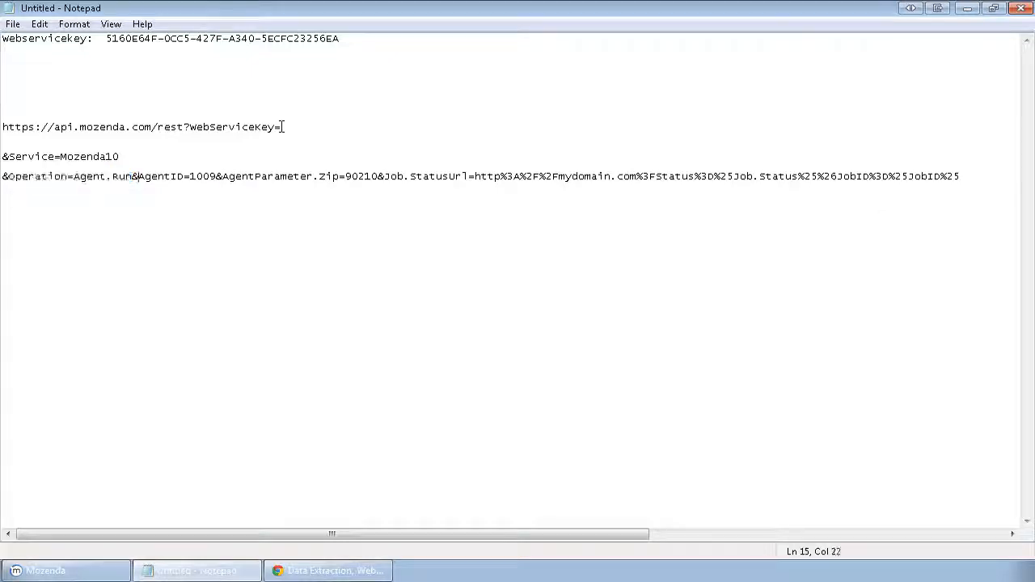
{"action": "key", "text": "Return"}
{"action": "key", "text": "Return"}
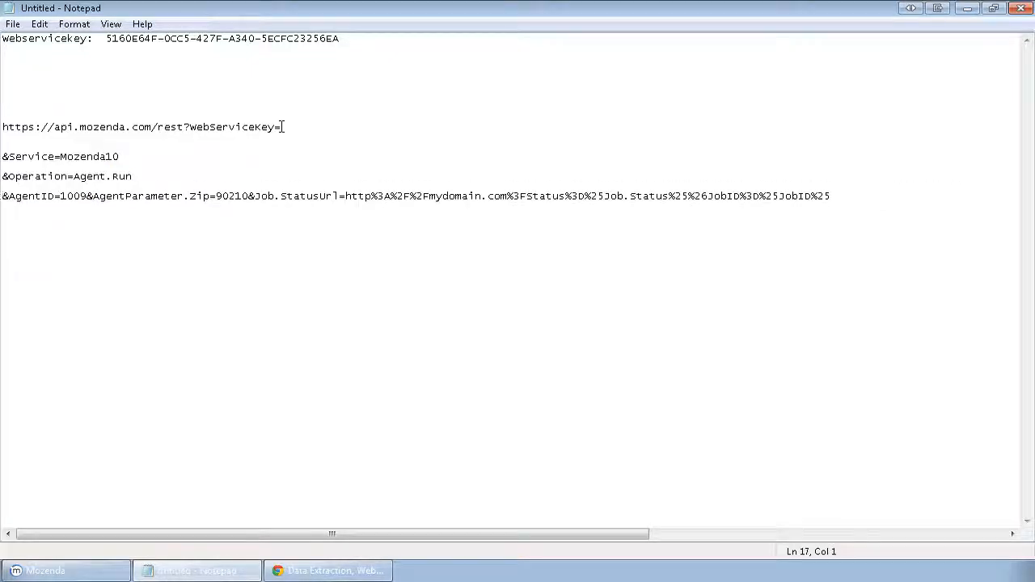
Clear the value after "&AgentID=" and move the "&AgentParameter.Zip" part onto a separate line two lines below
{"action": "key", "text": "shift+Right"}
{"action": "key", "text": "shift+Right"}
{"action": "key", "text": "shift+Right"}
{"action": "key", "text": "shift+Right"}
{"action": "key", "text": "shift+Right"}
{"action": "key", "text": "shift+Right"}
{"action": "key", "text": "shift+Right"}
{"action": "key", "text": "shift+Right"}
{"action": "key", "text": "shift+Right"}
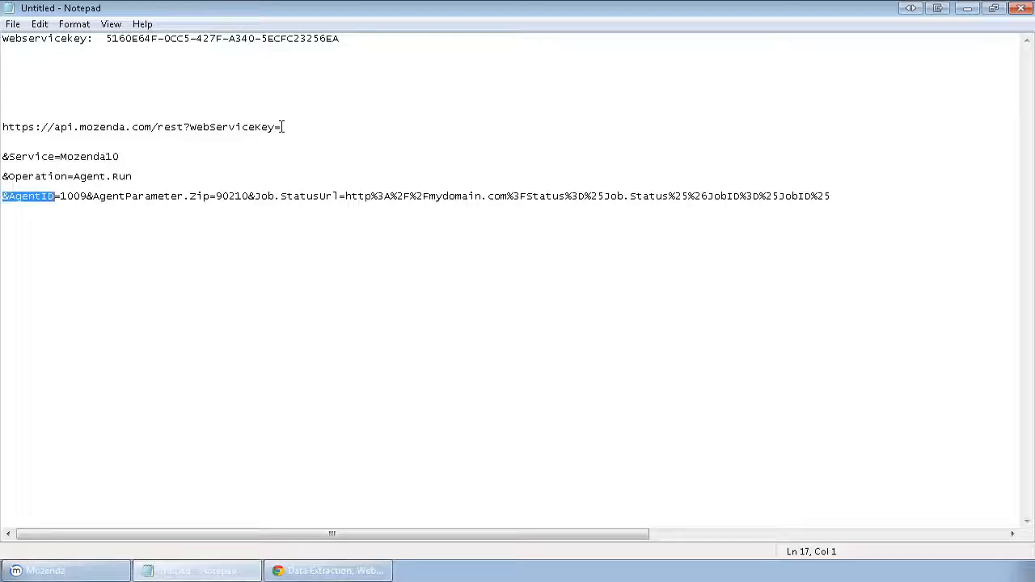
{"action": "key", "text": "Right"}
{"action": "key", "text": "shift+Right"}
{"action": "key", "text": "shift+Right"}
{"action": "key", "text": "shift+Right"}
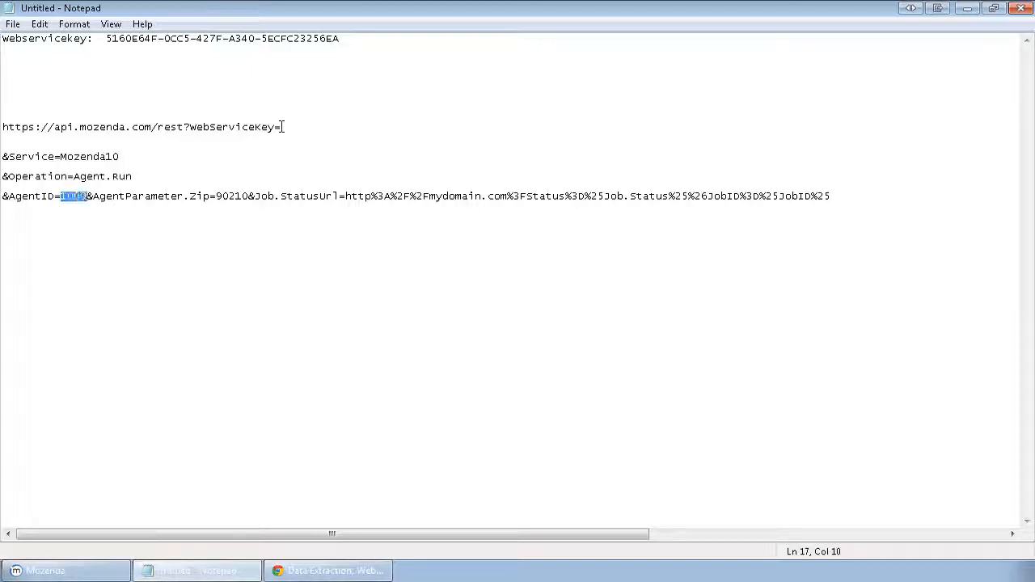
{"action": "key", "text": "Delete"}
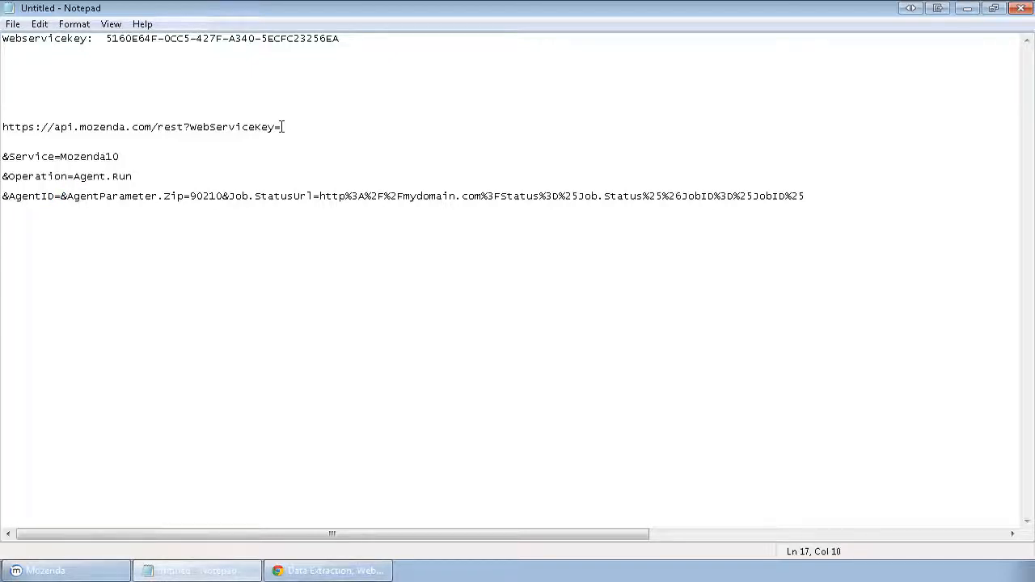
{"action": "key", "text": "Return"}
{"action": "key", "text": "Return"}
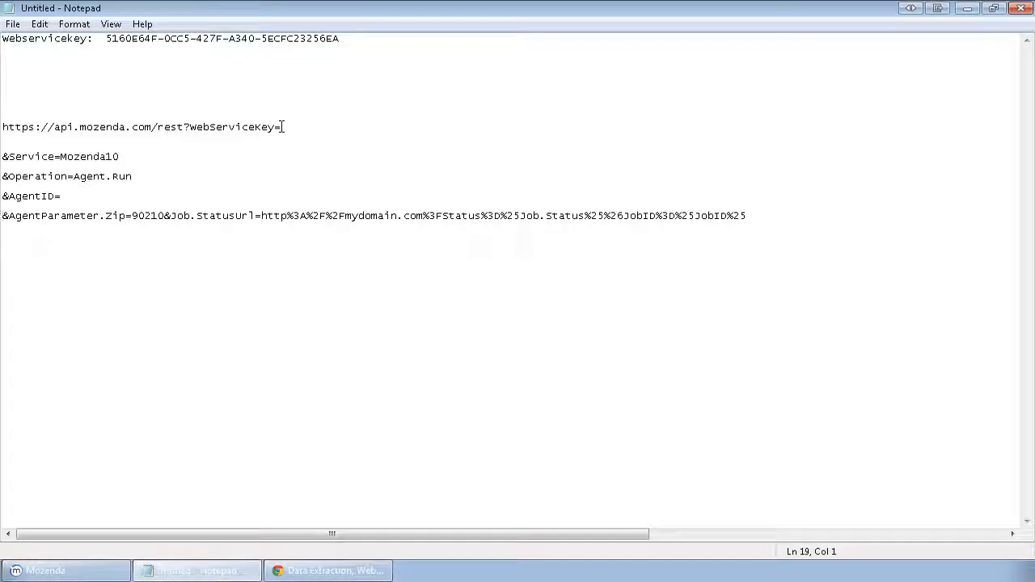
Delete the whole line with the AgentParameter.Zip and Job.StatusUrl parameters, leaving "&AgentID=" as the last line
{"action": "key", "text": "shift+Right"}
{"action": "key", "text": "shift+Right"}
{"action": "key", "text": "shift+Right"}
{"action": "key", "text": "shift+Right"}
{"action": "key", "text": "shift+Right"}
{"action": "key", "text": "shift+Right"}
{"action": "key", "text": "shift+Right"}
{"action": "key", "text": "shift+Right"}
{"action": "key", "text": "shift+Right"}
{"action": "key", "text": "shift+Right"}
{"action": "key", "text": "shift+Right"}
{"action": "key", "text": "shift+Right"}
{"action": "key", "text": "shift+Right"}
{"action": "key", "text": "shift+Right"}
{"action": "key", "text": "shift+Right"}
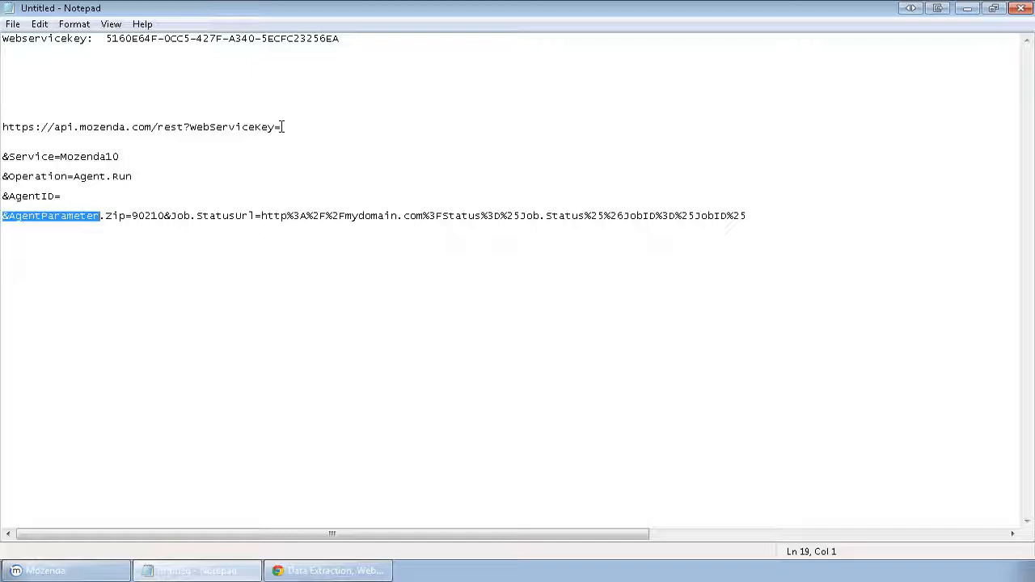
{"action": "key", "text": "End"}
{"action": "key", "text": "shift+Home"}
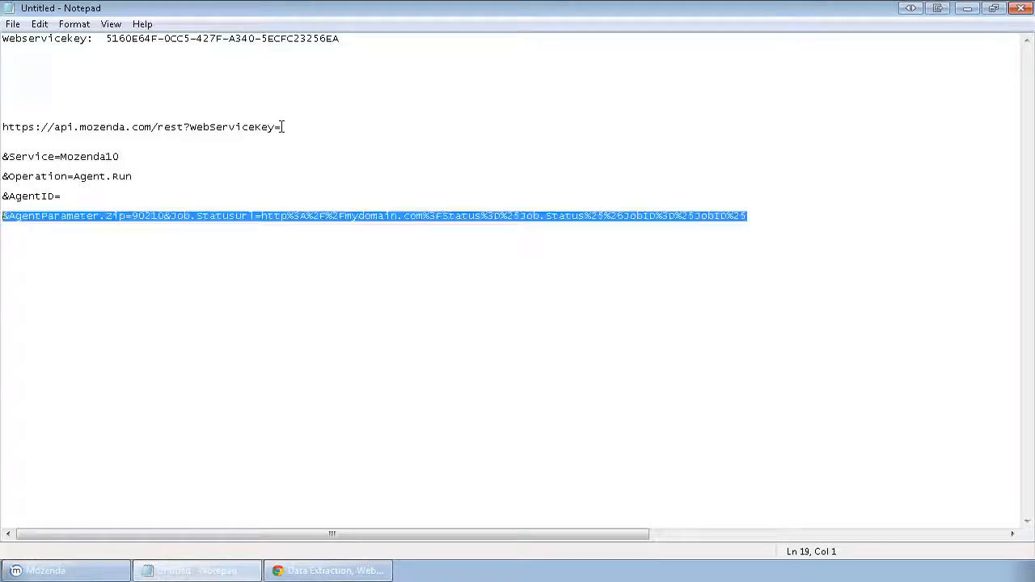
{"action": "key", "text": "Delete"}
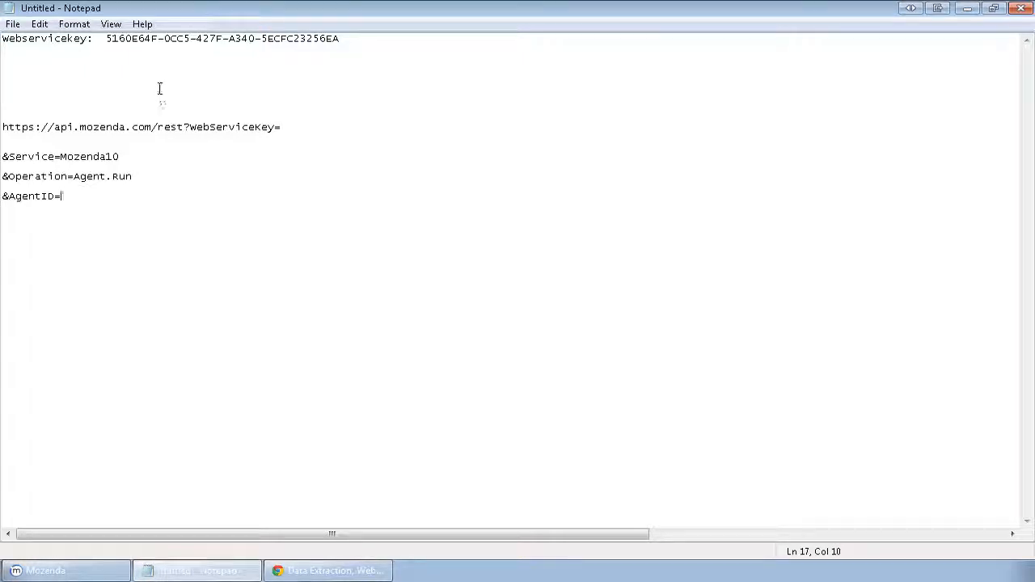
{"action": "left_click", "coordinate": [35, 197]}
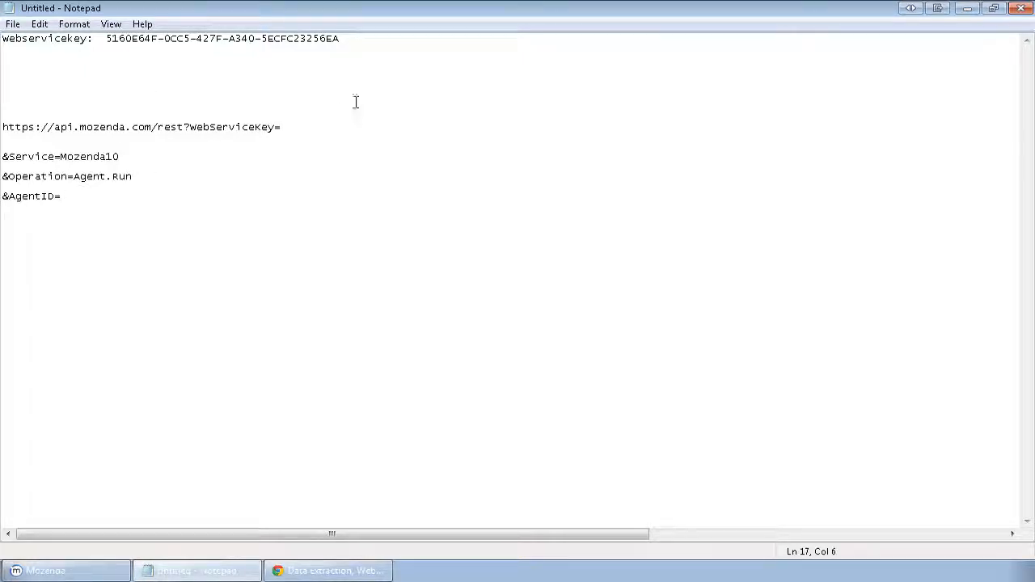
Copy the web service key from the first line and paste it after "WebServiceKey=" in the request URL
{"action": "left_click_drag", "start_coordinate": [423, 39], "coordinate": [111, 30]}
{"action": "key", "text": "ctrl+c"}
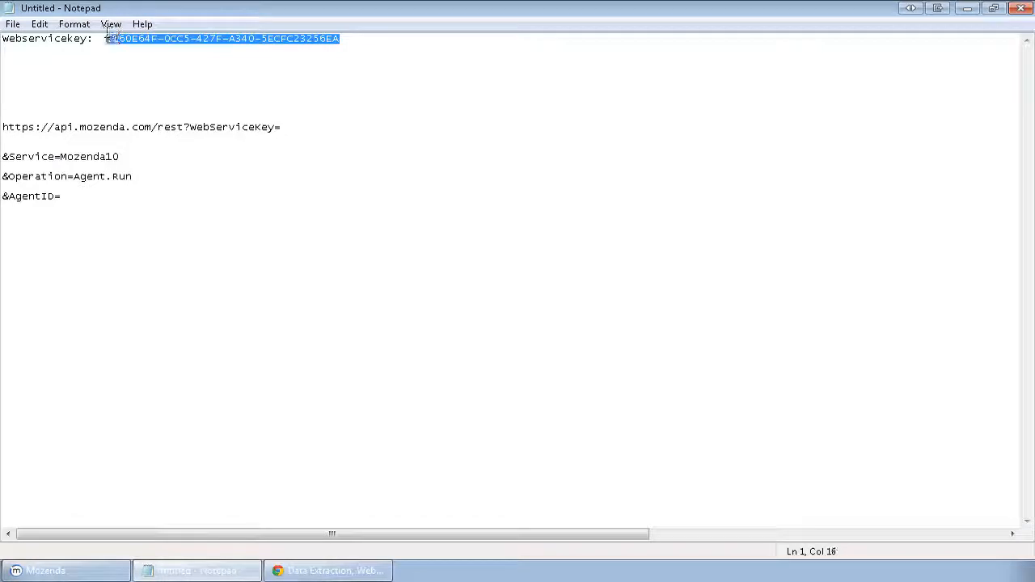
{"action": "left_click", "coordinate": [296, 127]}
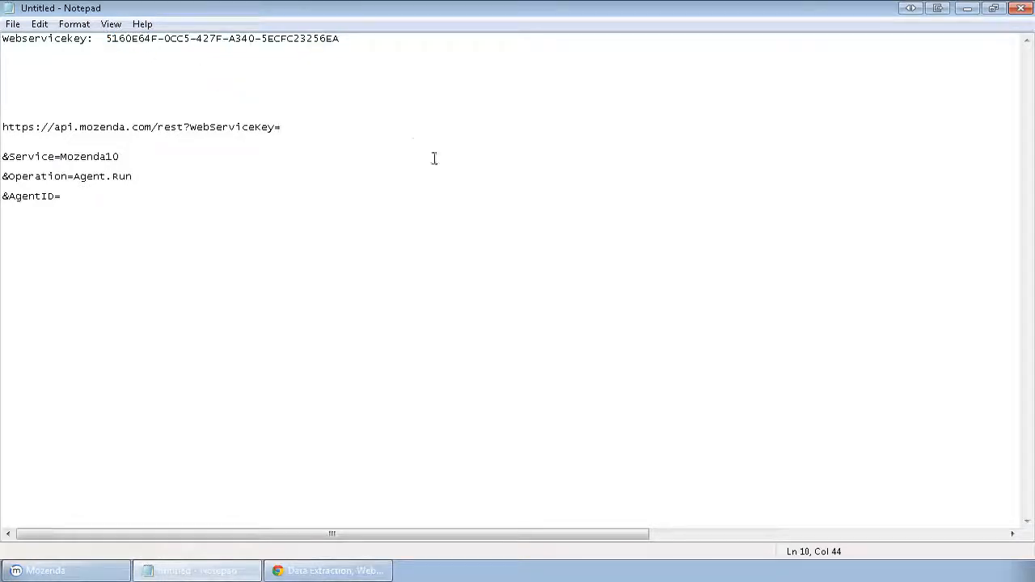
{"action": "key", "text": "ctrl+v"}
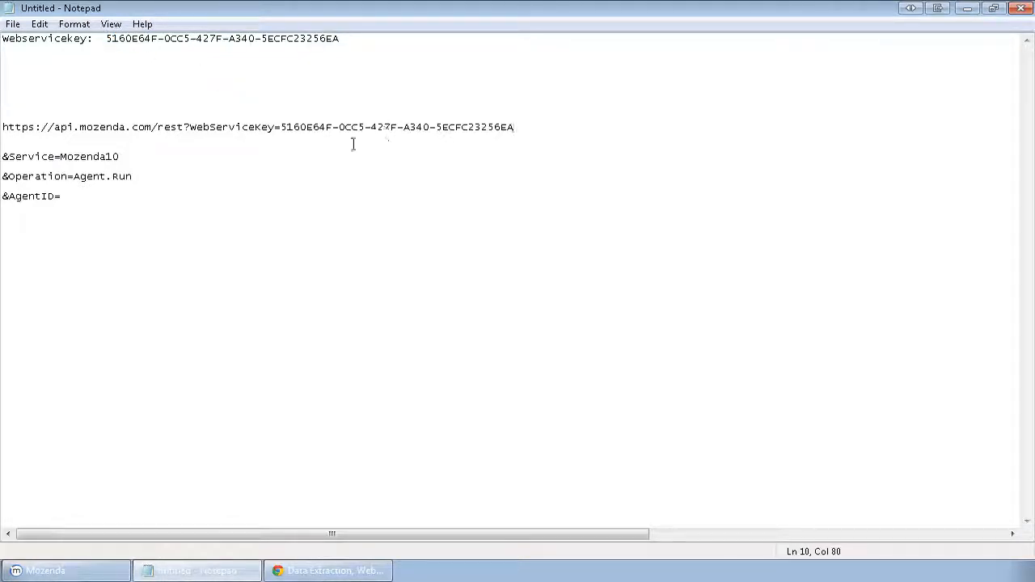
Look up the Tutorial agent's ItemID in the Mozenda web console's Agents list and enter 1031 after "&AgentID=" in Notepad
{"action": "left_click", "coordinate": [91, 197]}
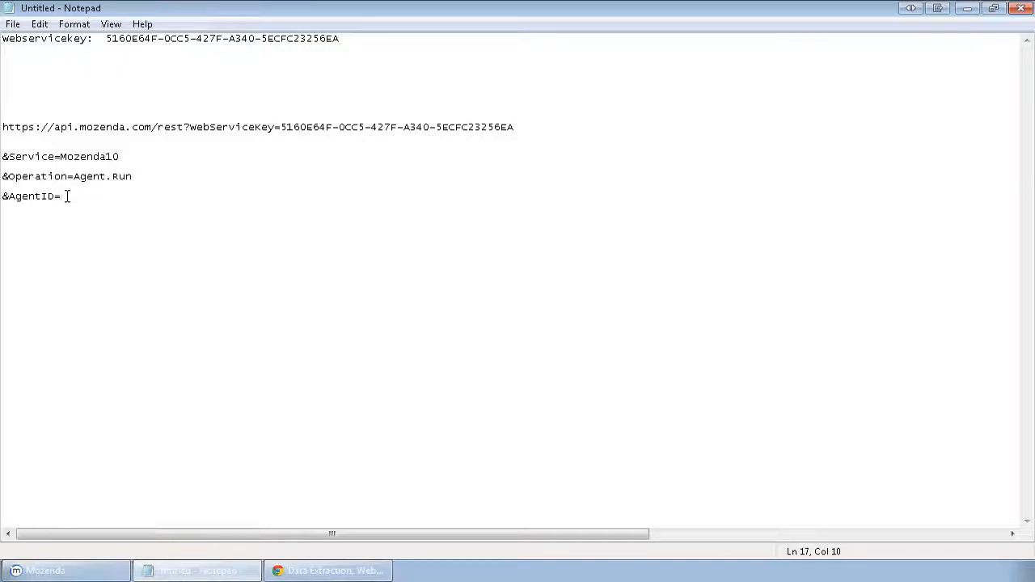
{"action": "left_click", "coordinate": [340, 571]}
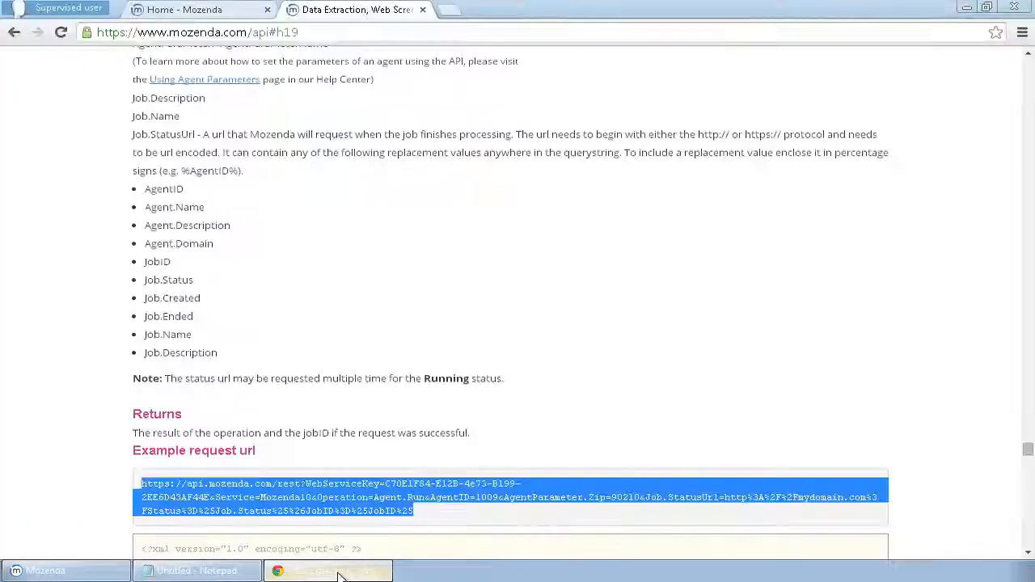
{"action": "left_click", "coordinate": [202, 18]}
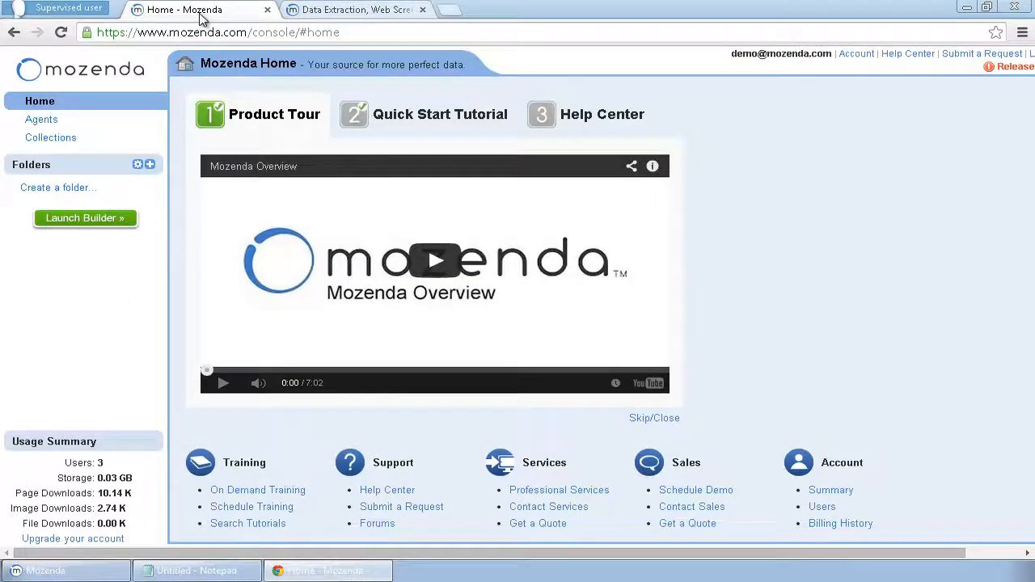
{"action": "left_click", "coordinate": [42, 120]}
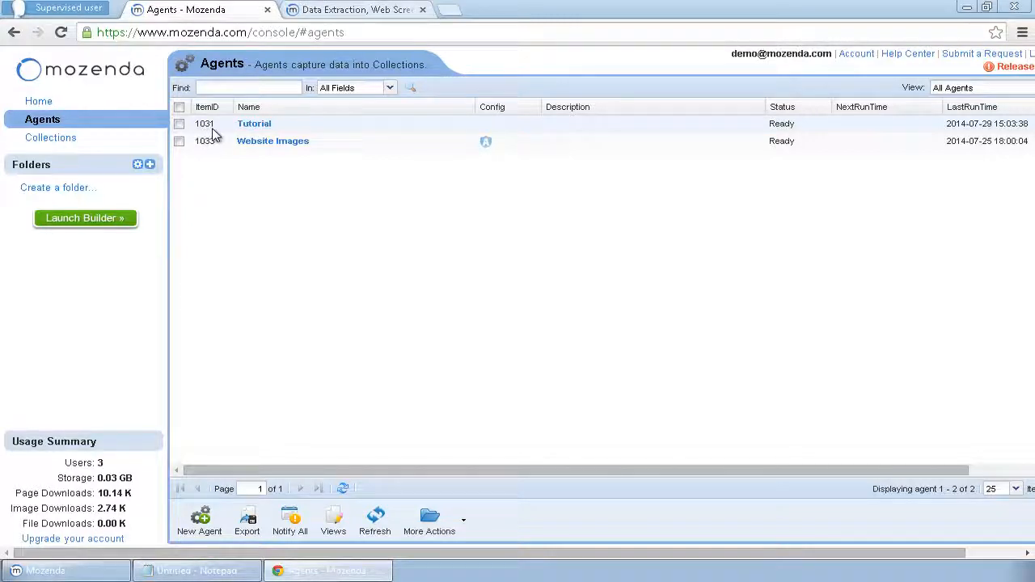
{"action": "left_click", "coordinate": [193, 570]}
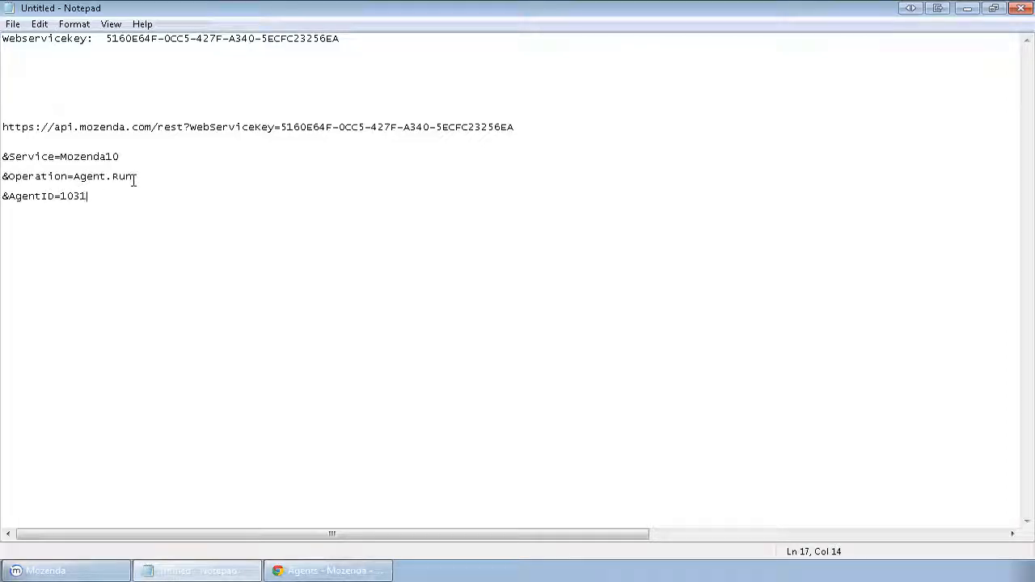
Remove the line breaks between the URL parts so the whole Agent.Run request, through "&AgentID=1031", is on one line
{"action": "left_click", "coordinate": [546, 132]}
{"action": "key", "text": "Delete"}
{"action": "key", "text": "Delete"}
{"action": "key", "text": "Delete"}
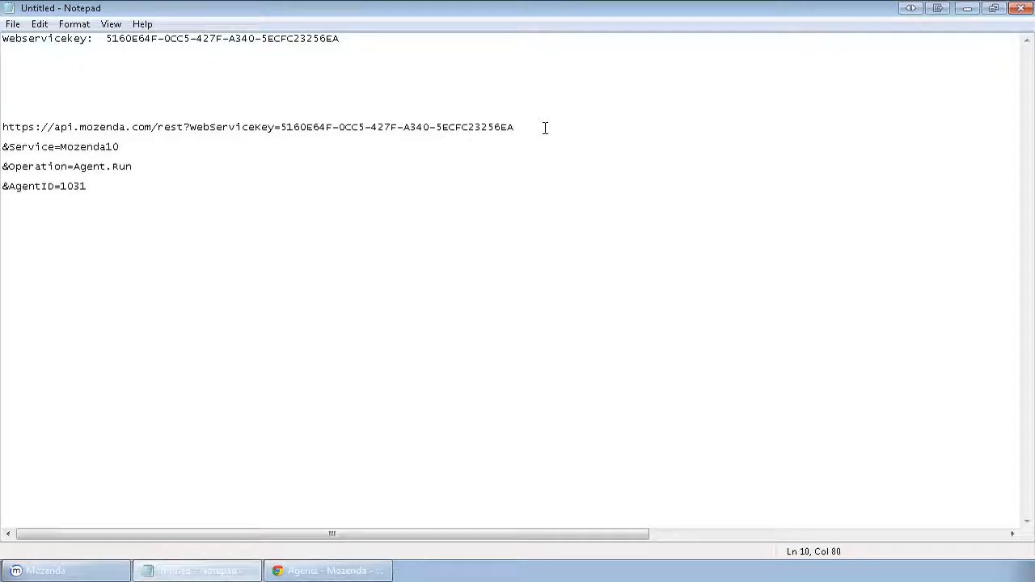
{"action": "key", "text": "Delete"}
{"action": "key", "text": "Delete"}
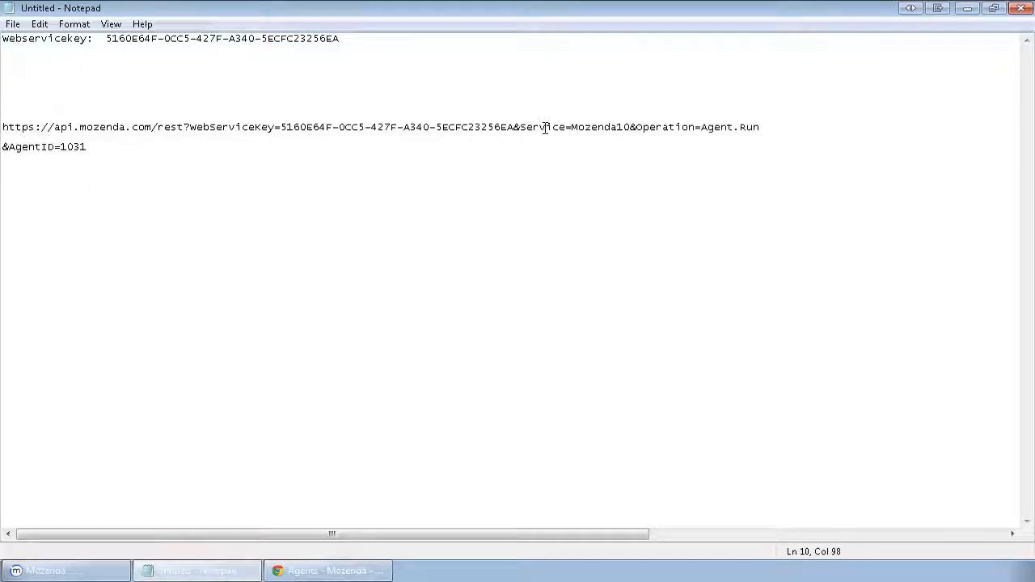
{"action": "key", "text": "End"}
{"action": "key", "text": "Delete"}
{"action": "key", "text": "Delete"}
{"action": "key", "text": "End"}
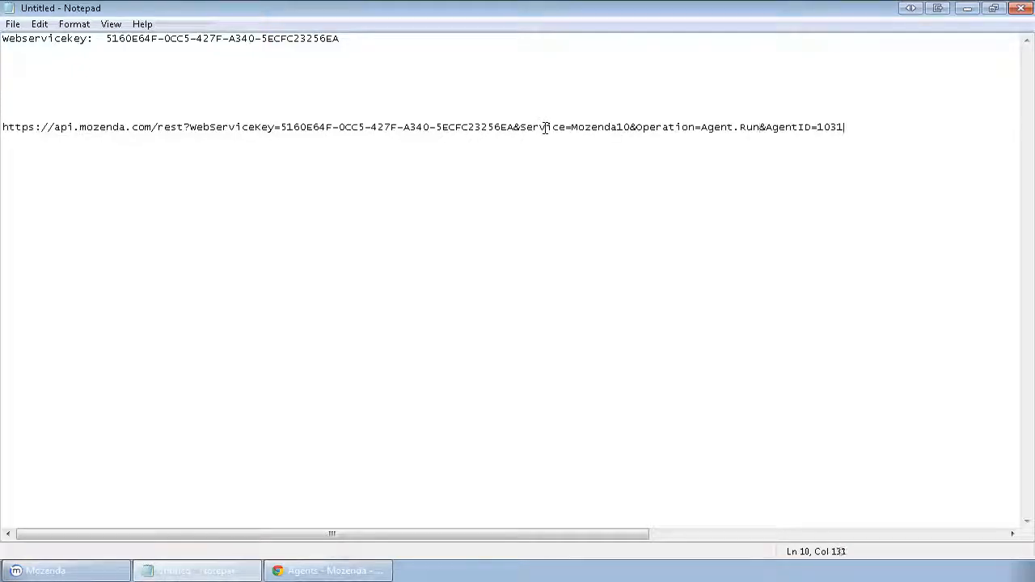
Copy the complete request URL, including the web service key, and set it as user input for Agent Builder's "Enter a URL" box
{"action": "key", "text": "shift+Home"}
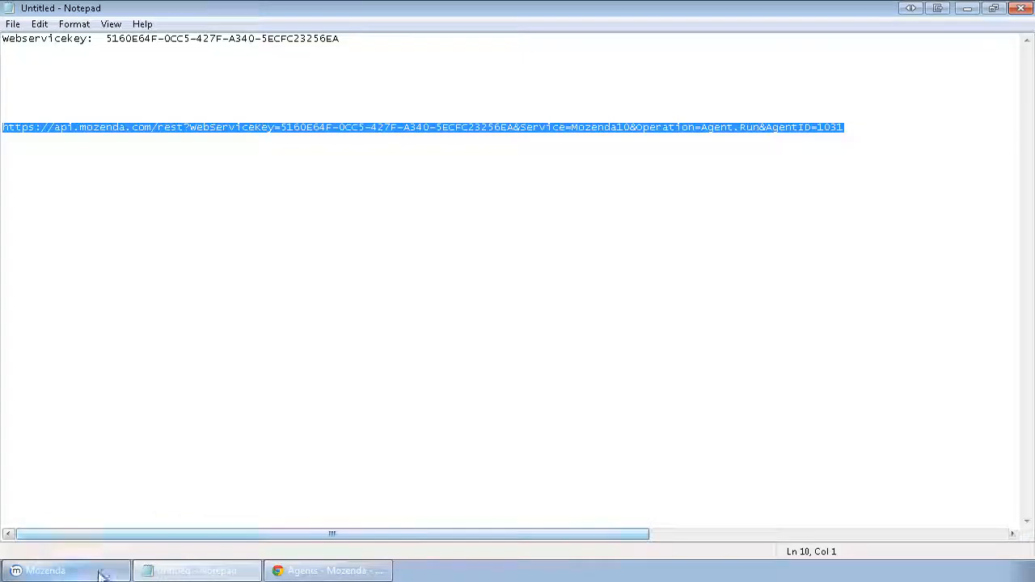
{"action": "left_click", "coordinate": [49, 571]}
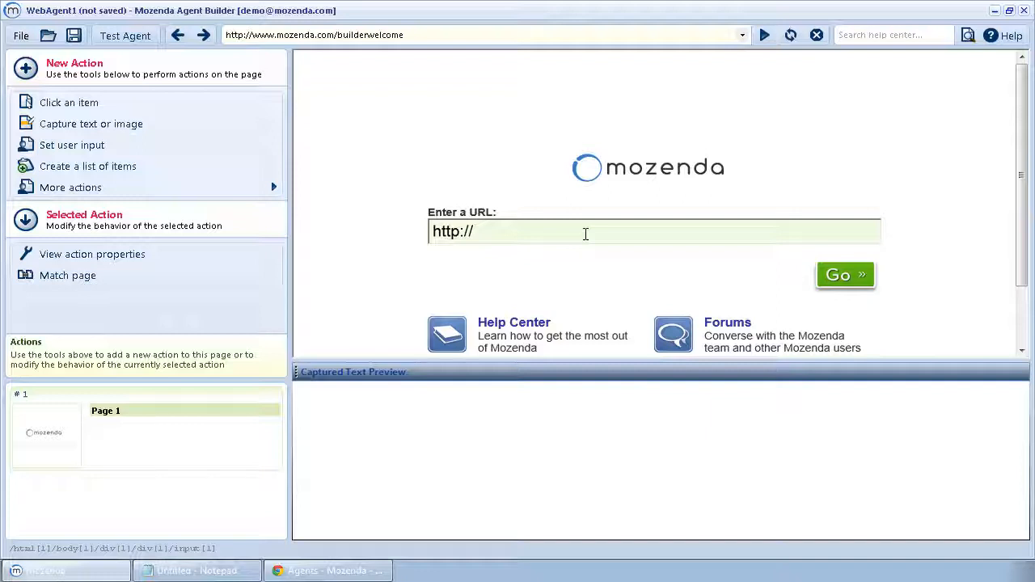
{"action": "left_click", "coordinate": [586, 234]}
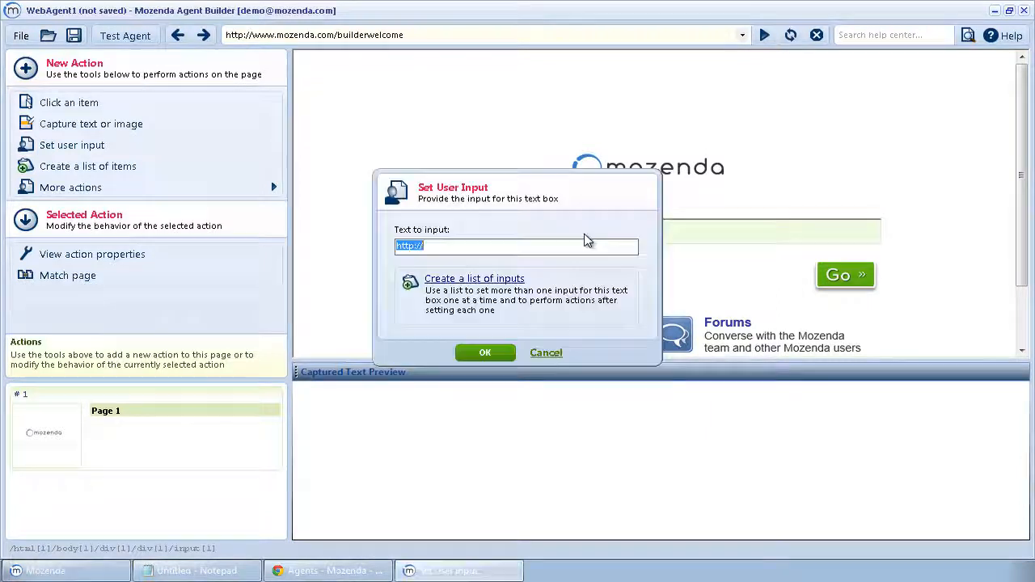
{"action": "key", "text": "ctrl+v"}
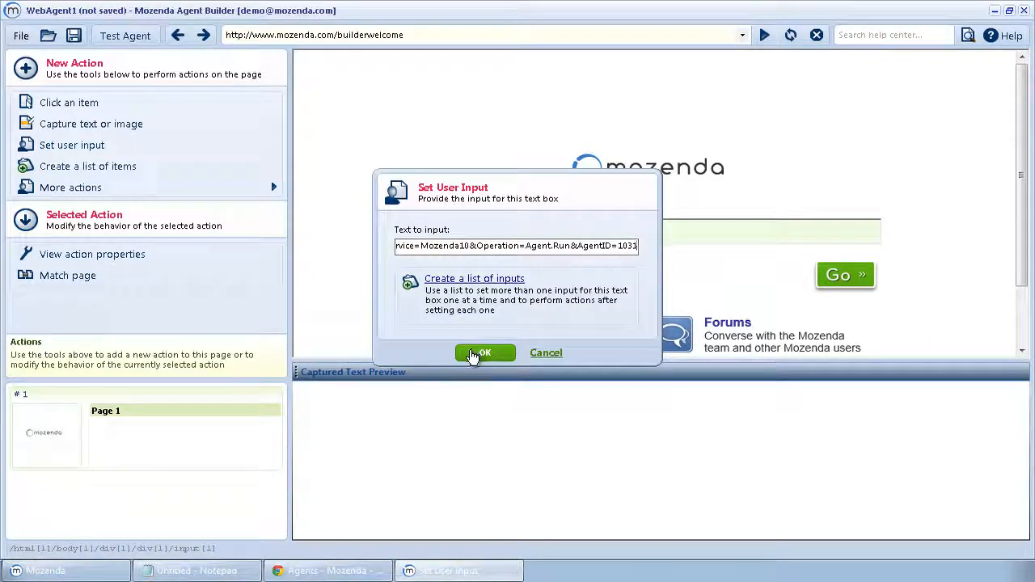
{"action": "left_click", "coordinate": [478, 354]}
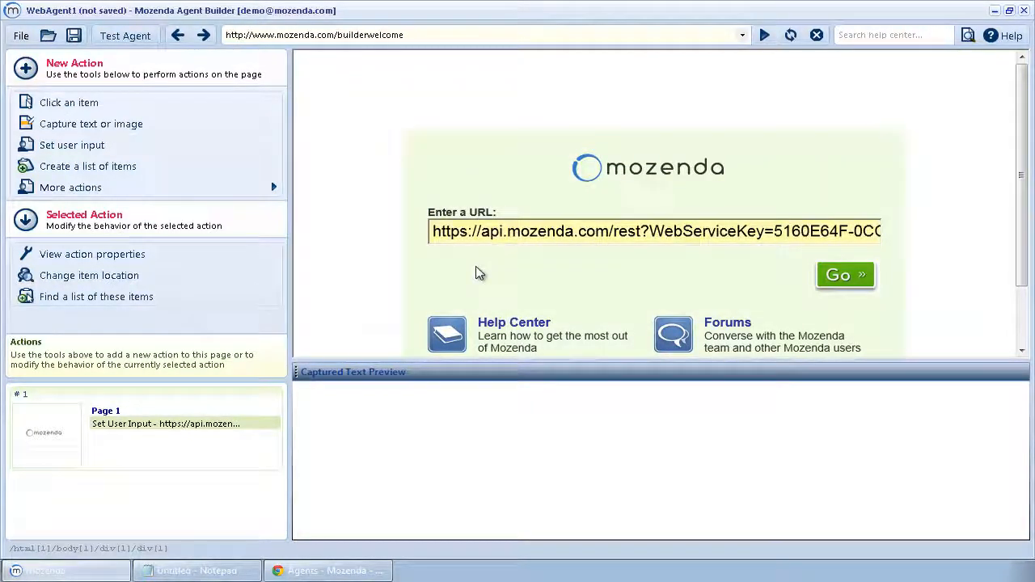
Add a Click Item action on the Go button to send the API request and load its response page
{"action": "left_click", "coordinate": [147, 107]}
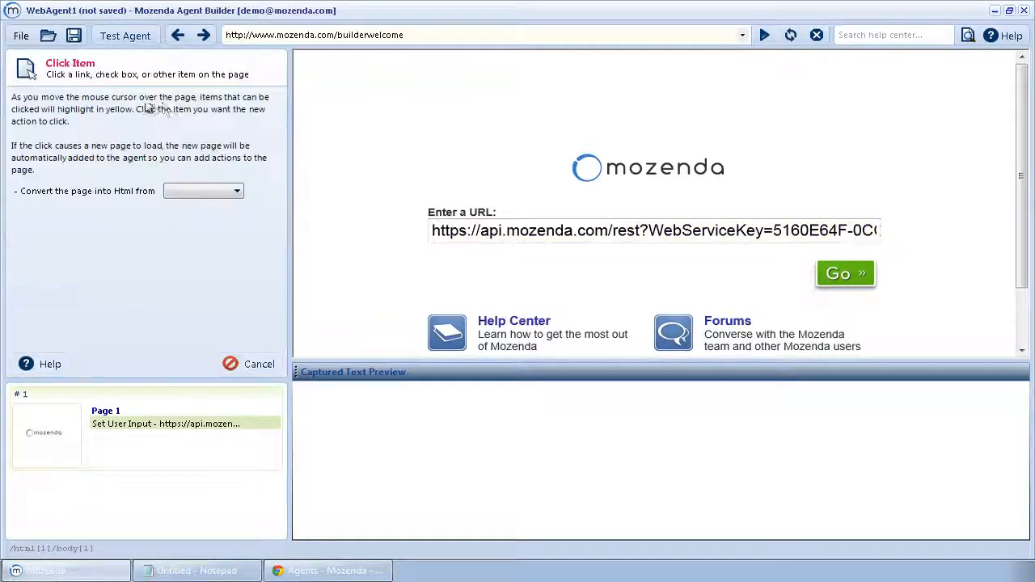
{"action": "left_click", "coordinate": [847, 274]}
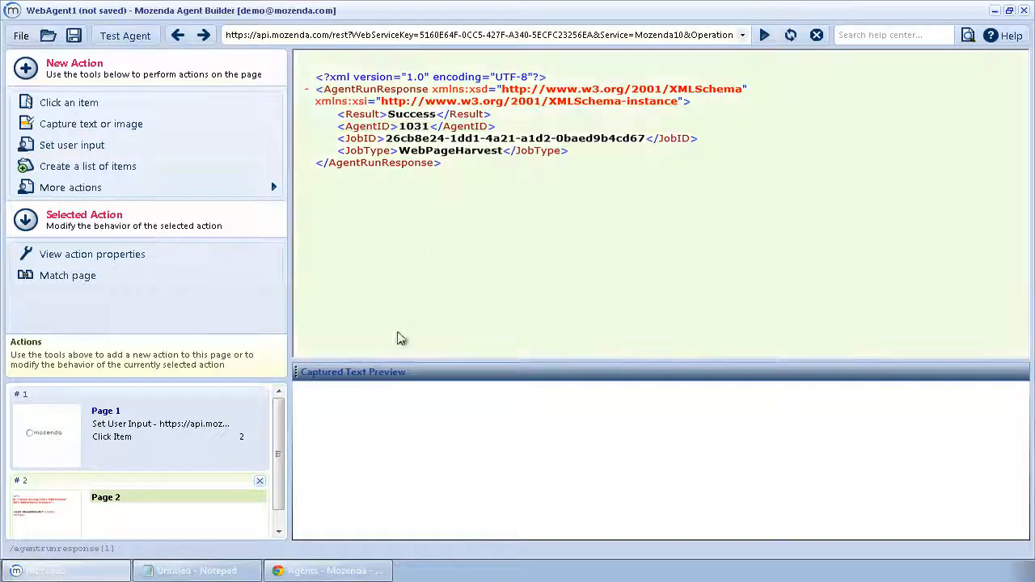
Check the Agents list in the web console, and test the new agent from the beginning in Agent Builder
{"action": "left_click", "coordinate": [327, 571]}
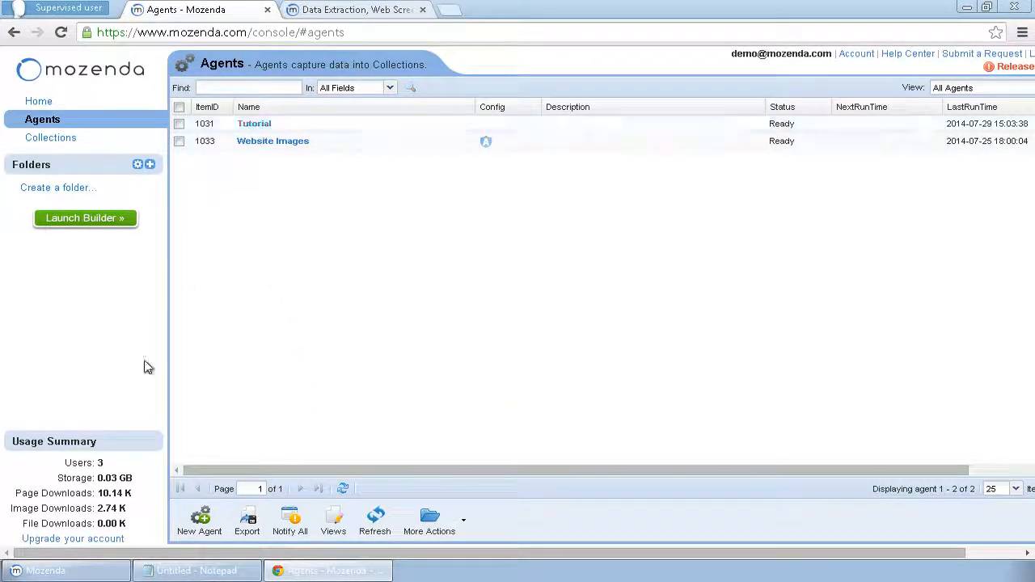
{"action": "left_click", "coordinate": [48, 571]}
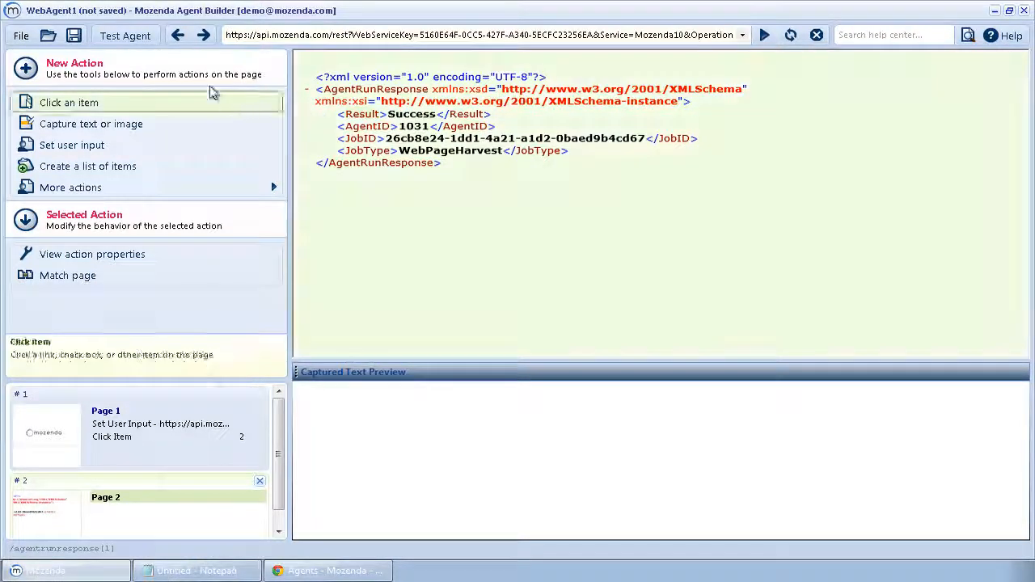
{"action": "left_click", "coordinate": [132, 38]}
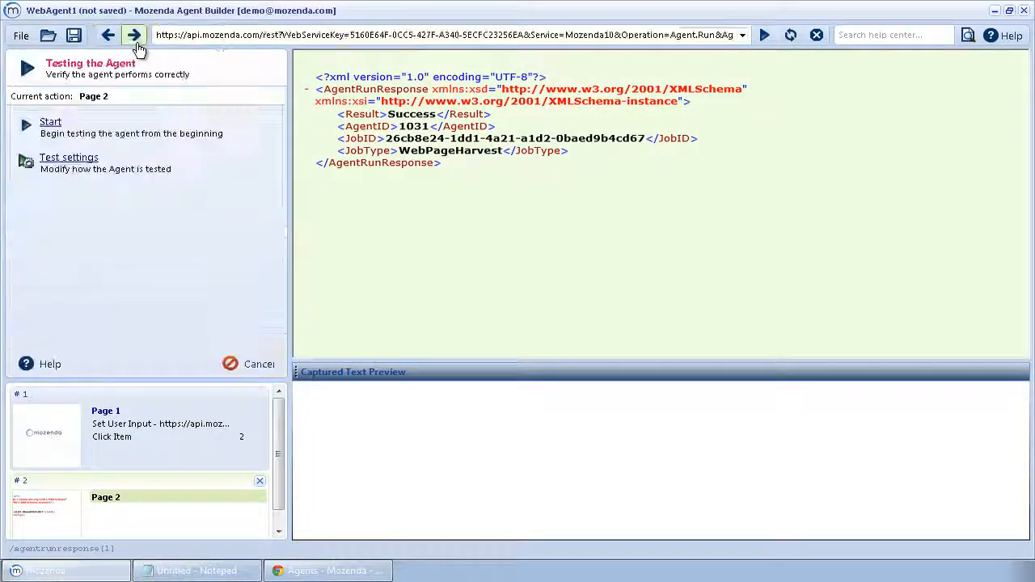
{"action": "left_click", "coordinate": [163, 129]}
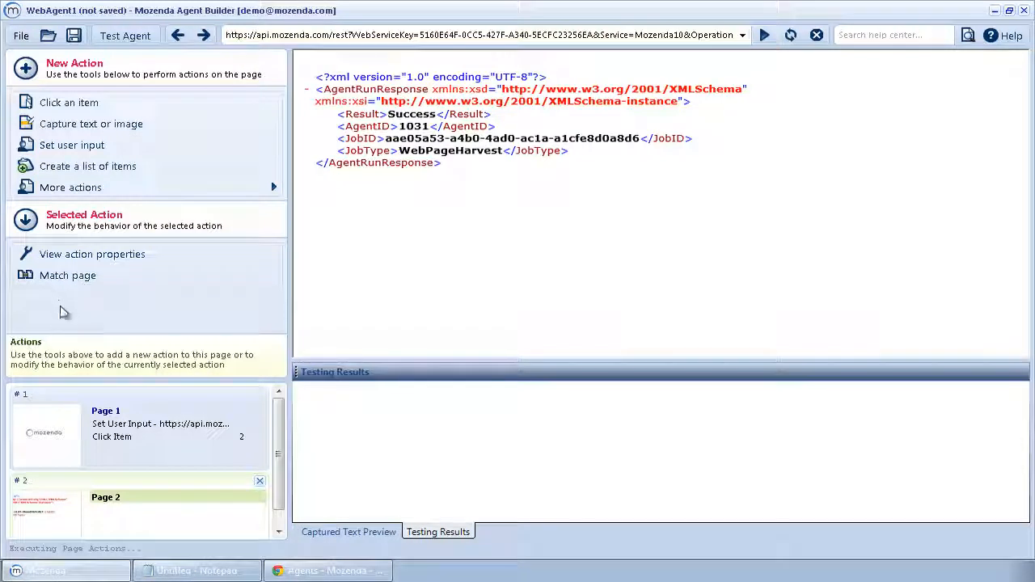
Review Page 1 with its Set User Input action and the API response on Page 2
{"action": "left_click", "coordinate": [150, 414]}
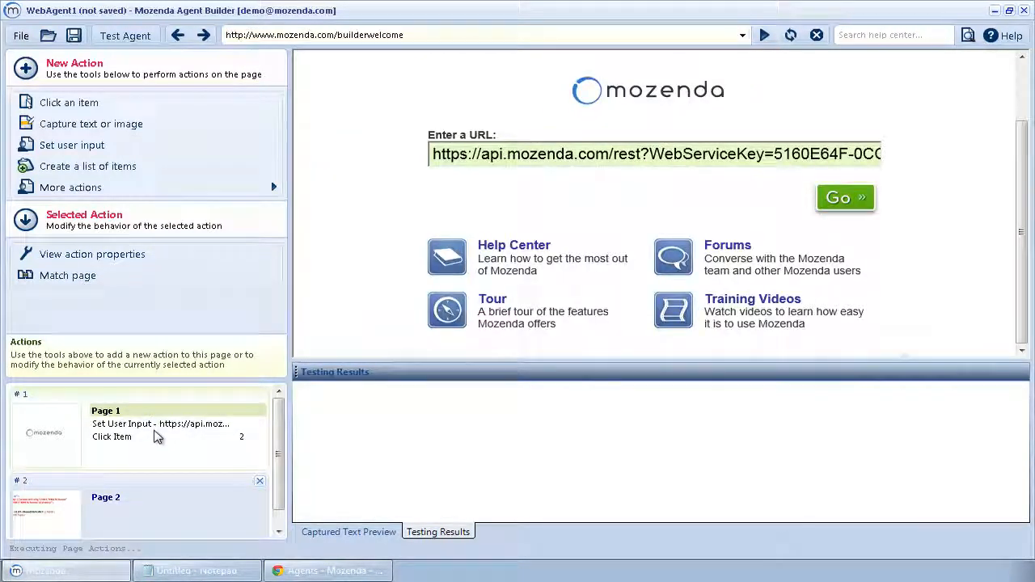
{"action": "left_click", "coordinate": [155, 426]}
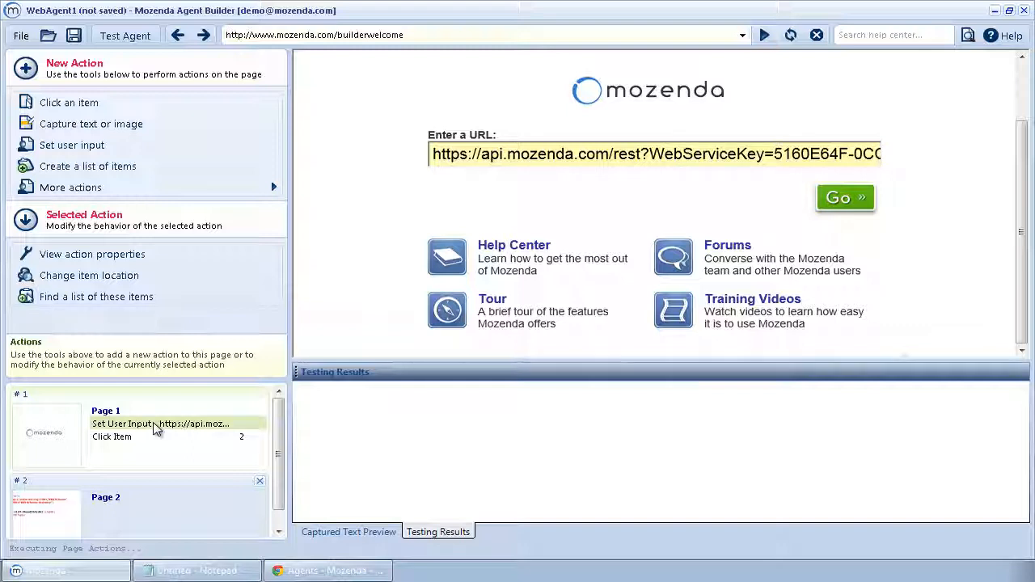
{"action": "left_click", "coordinate": [147, 500]}
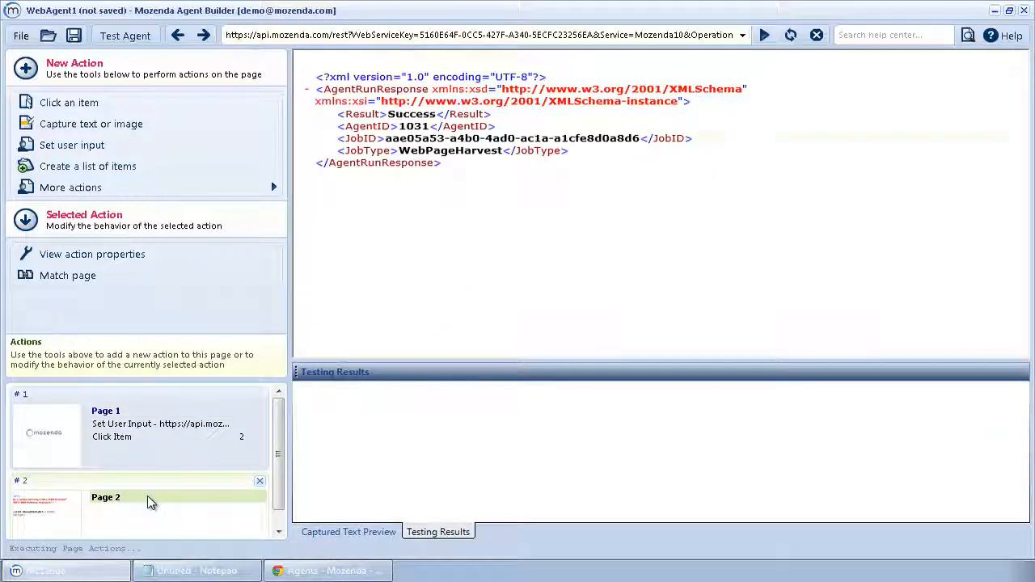